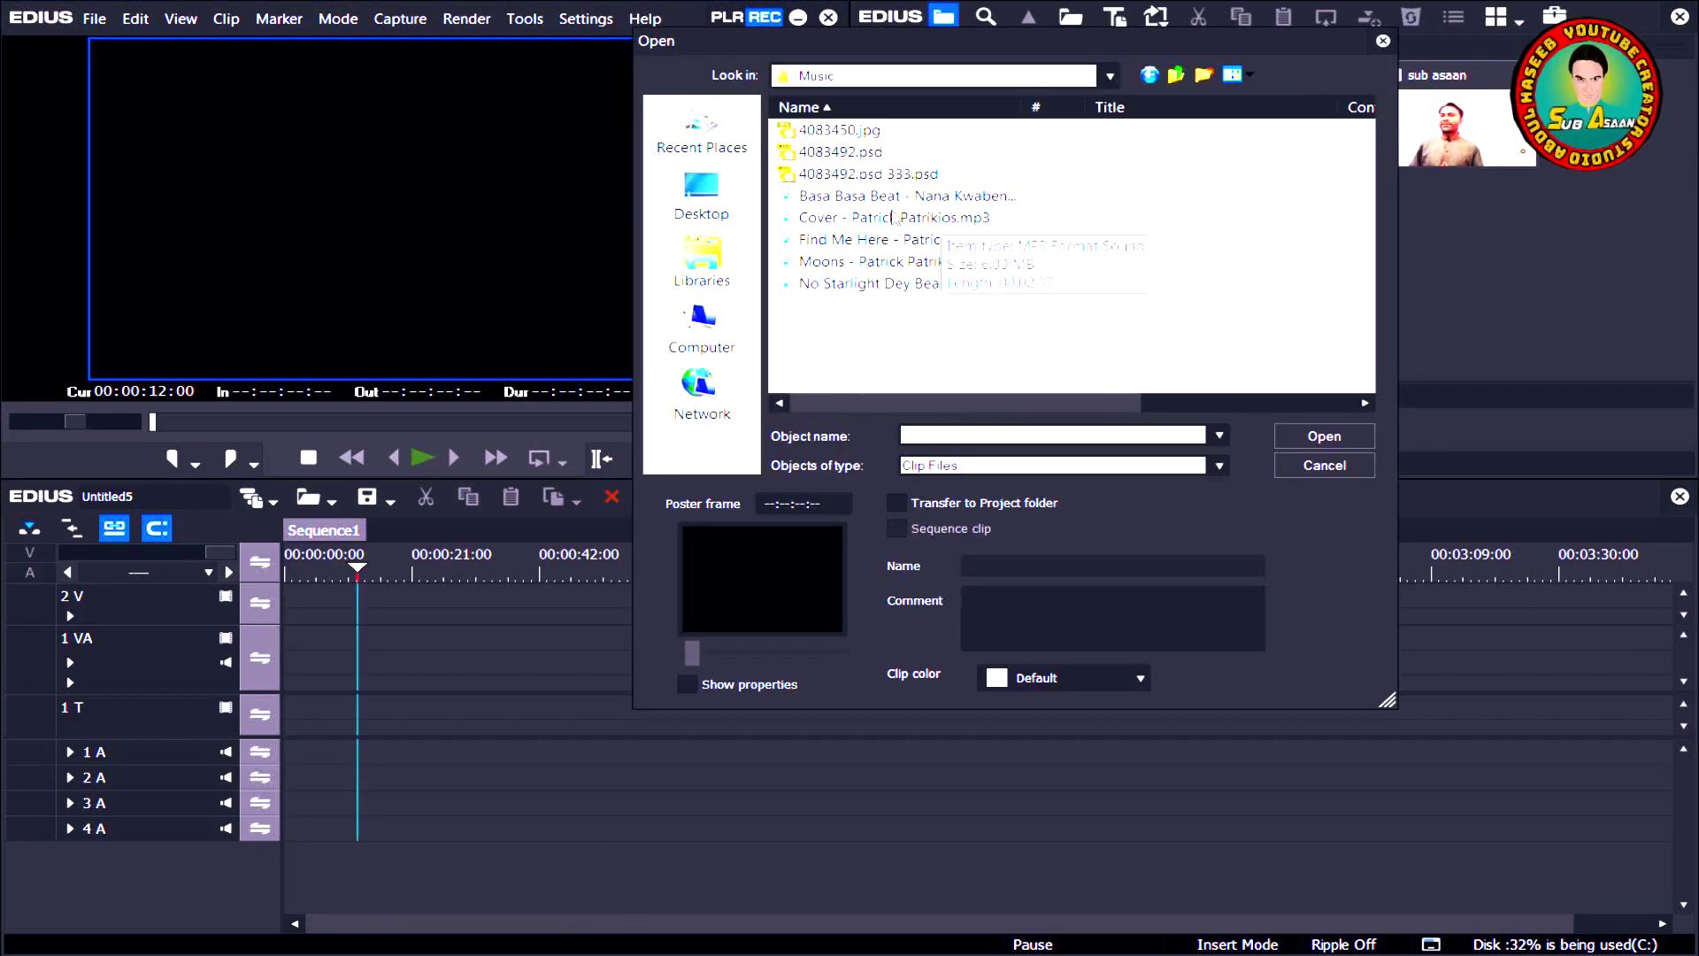
- Import the Basa Basa Beat audio file into the bin and place it at the start of track 1 VA
click(888, 198)
click(1312, 437)
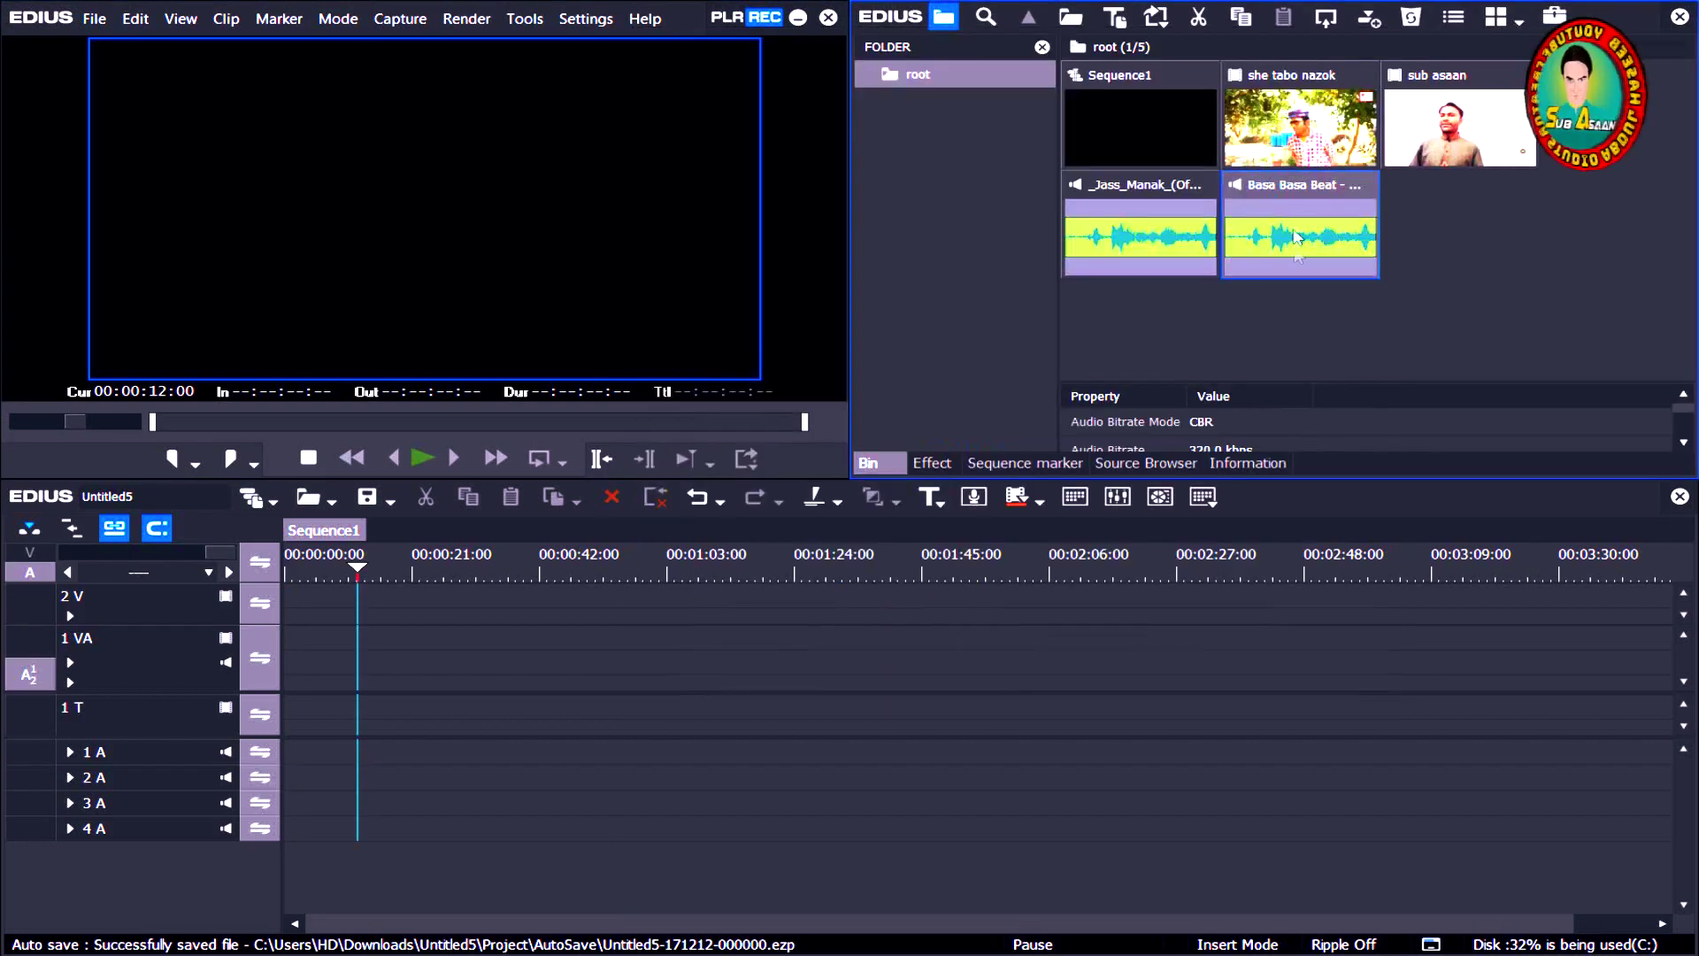
drag(1282, 188, 283, 639)
- Play the Basa Basa Beat clip from the start of the timeline for about 20 seconds, and stop playback
drag(353, 575, 283, 577)
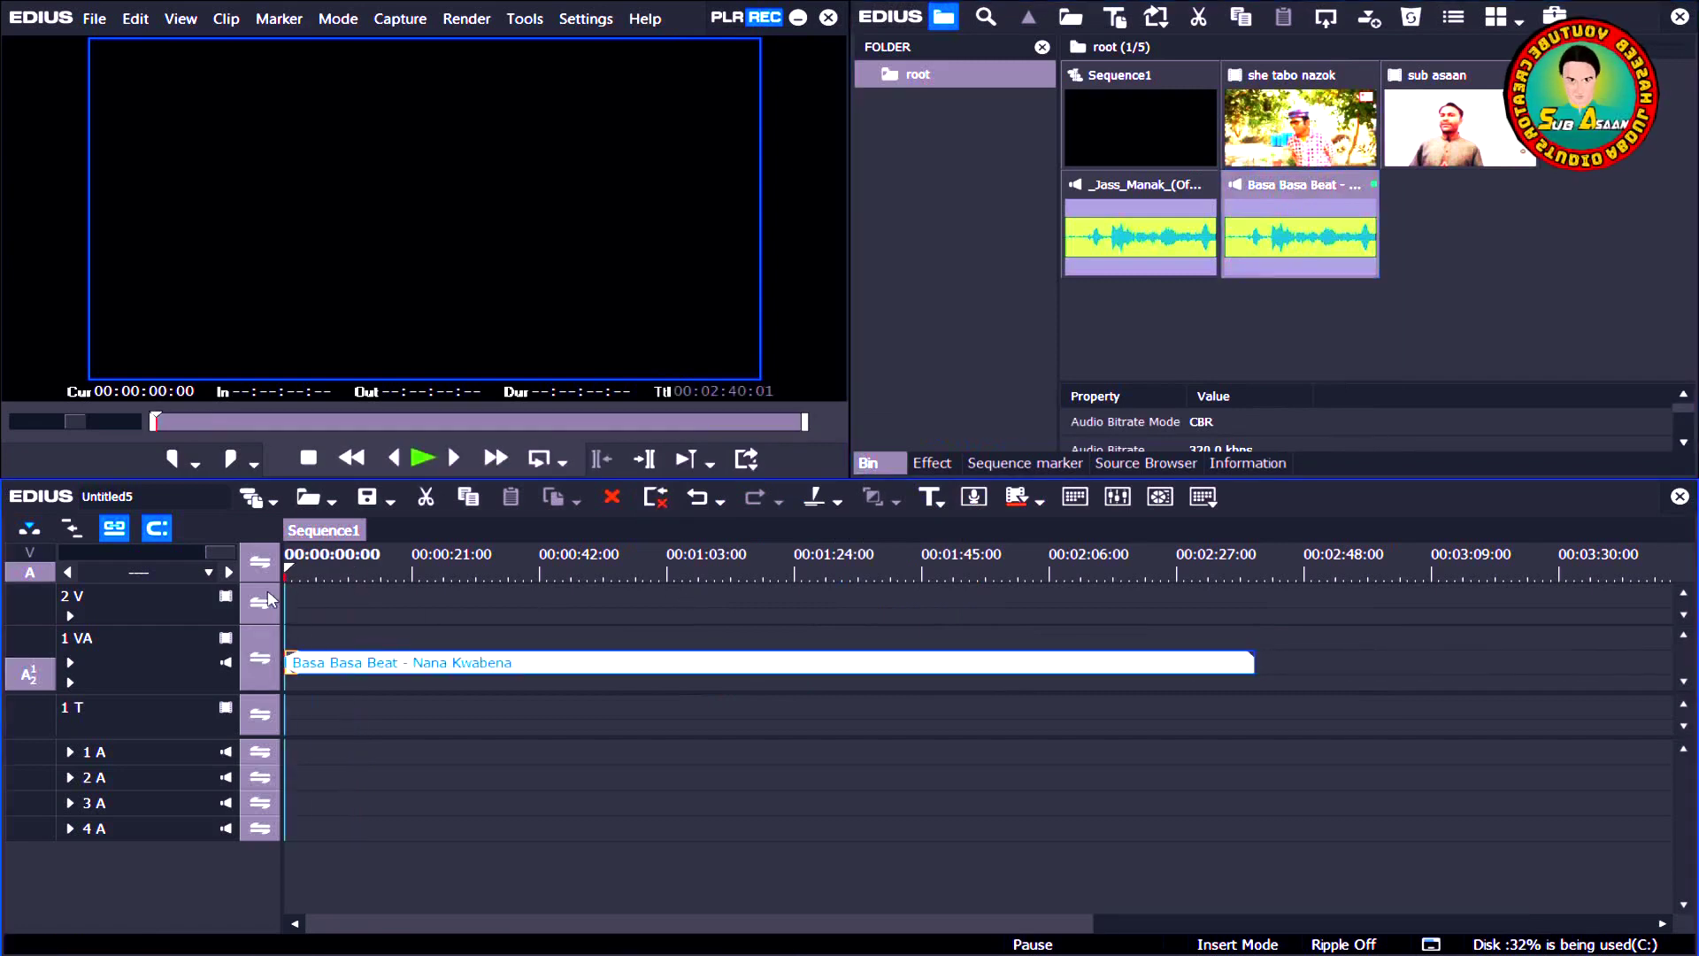
click(421, 461)
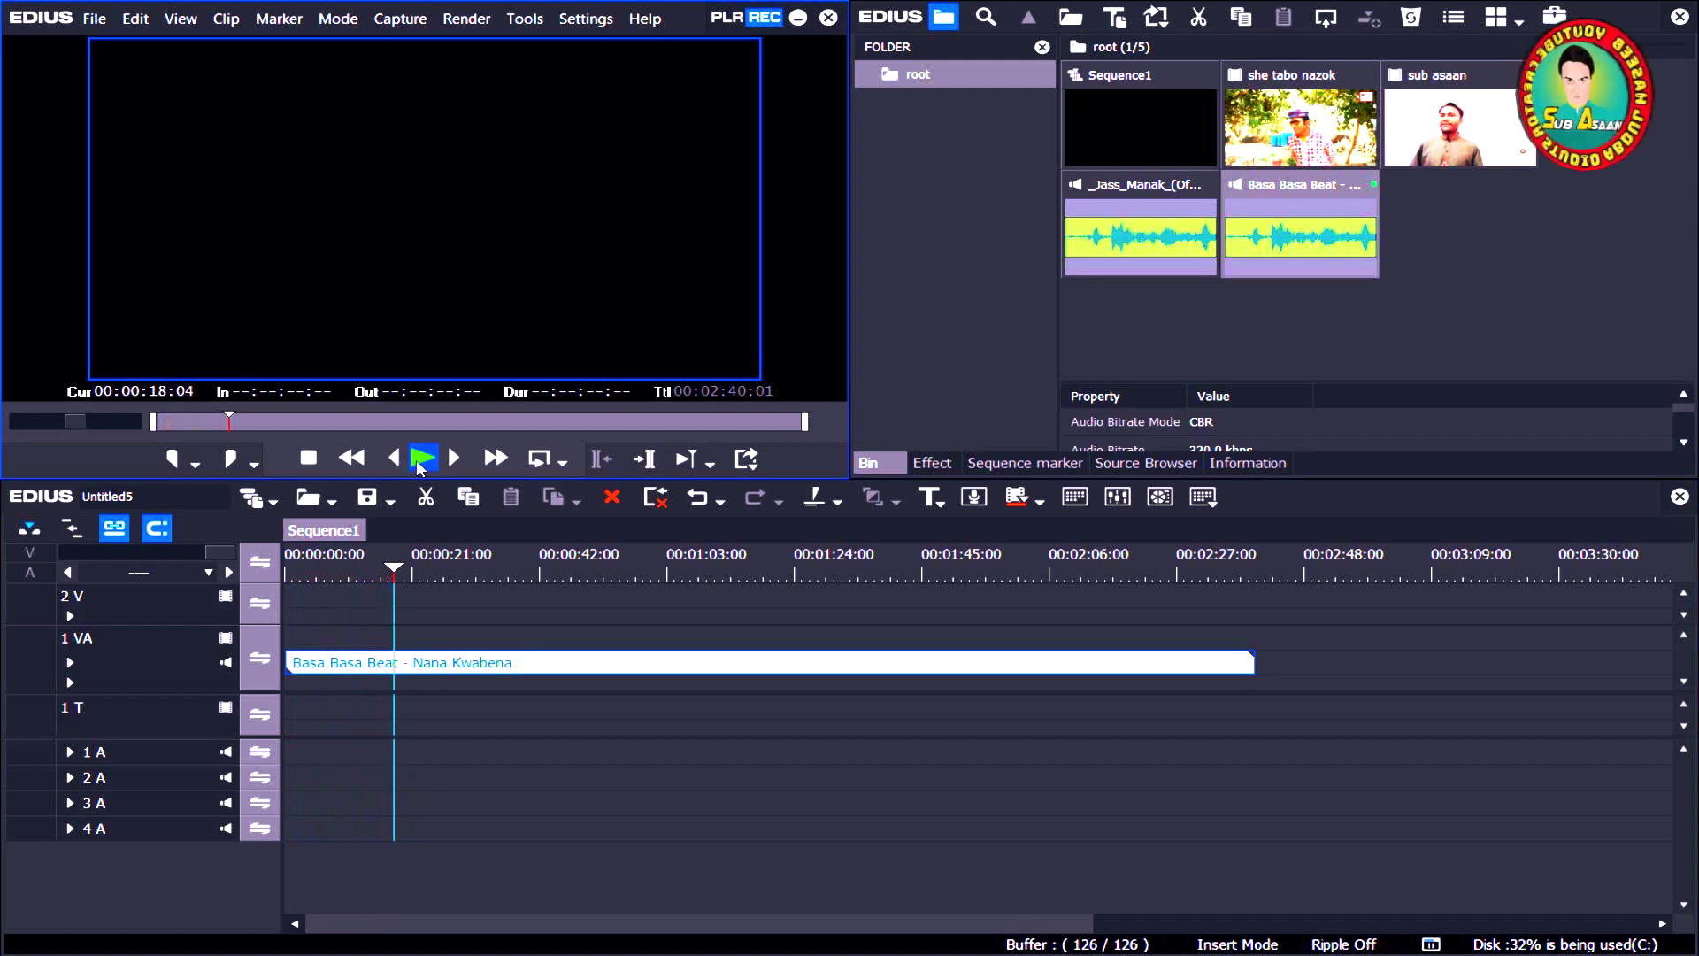
click(309, 458)
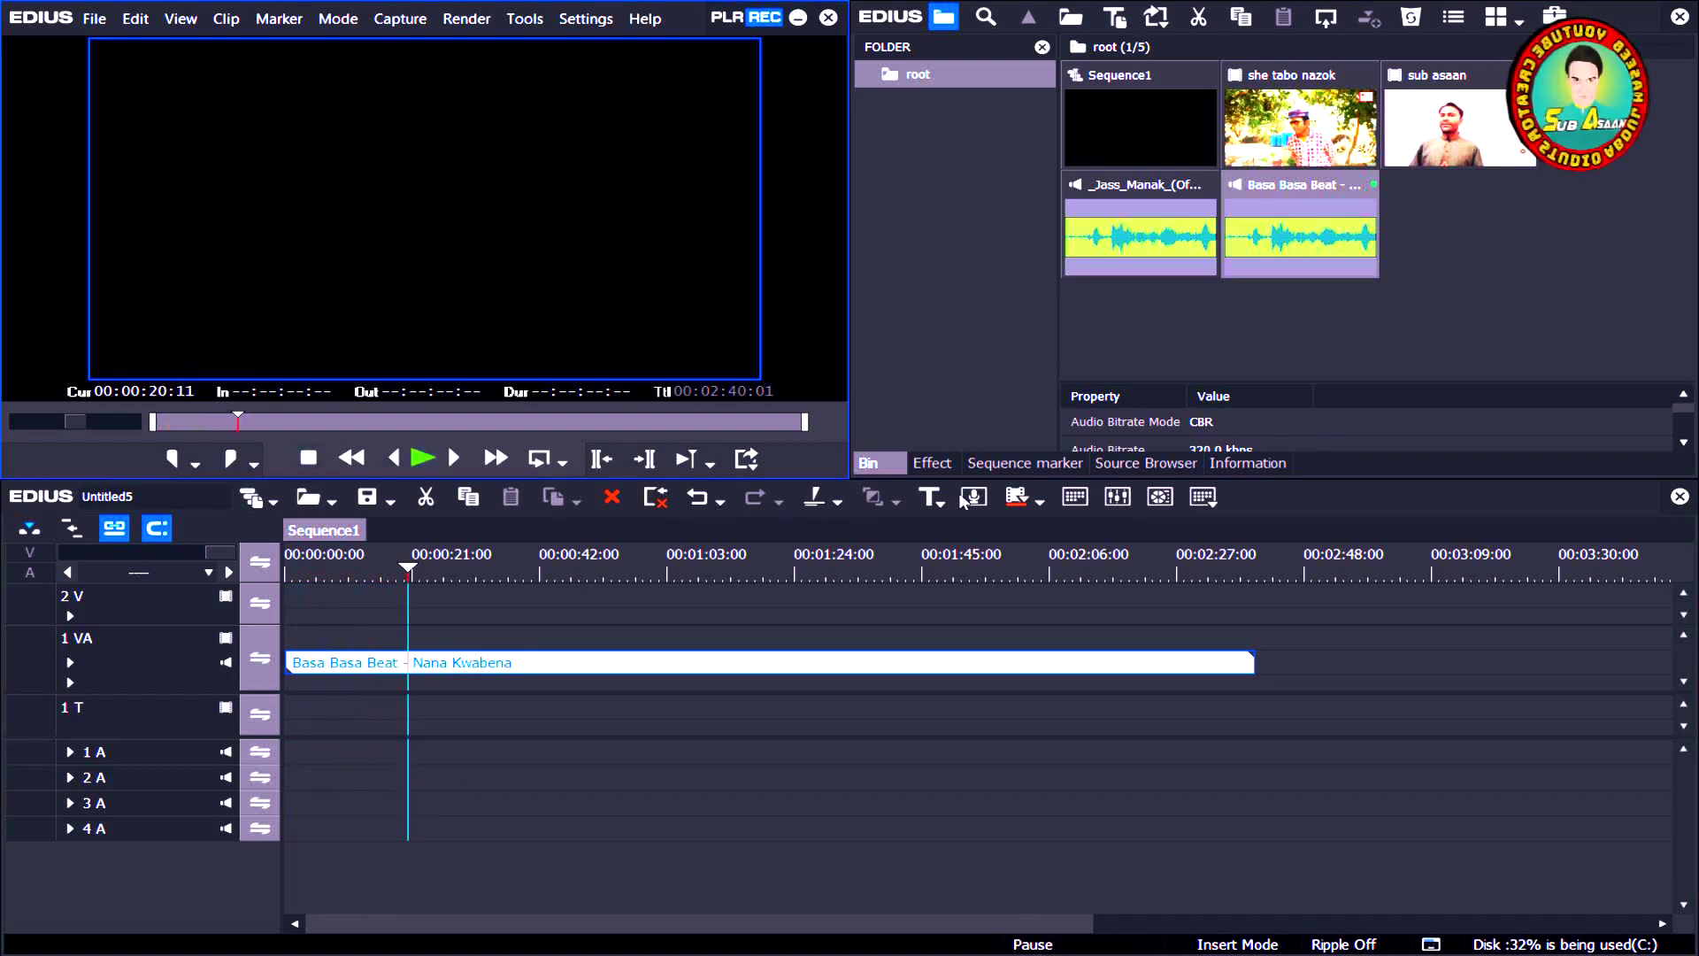
- Apply the iZotope Insight audio filter from the AudioFilters effects to the Basa Basa Beat clip
click(933, 463)
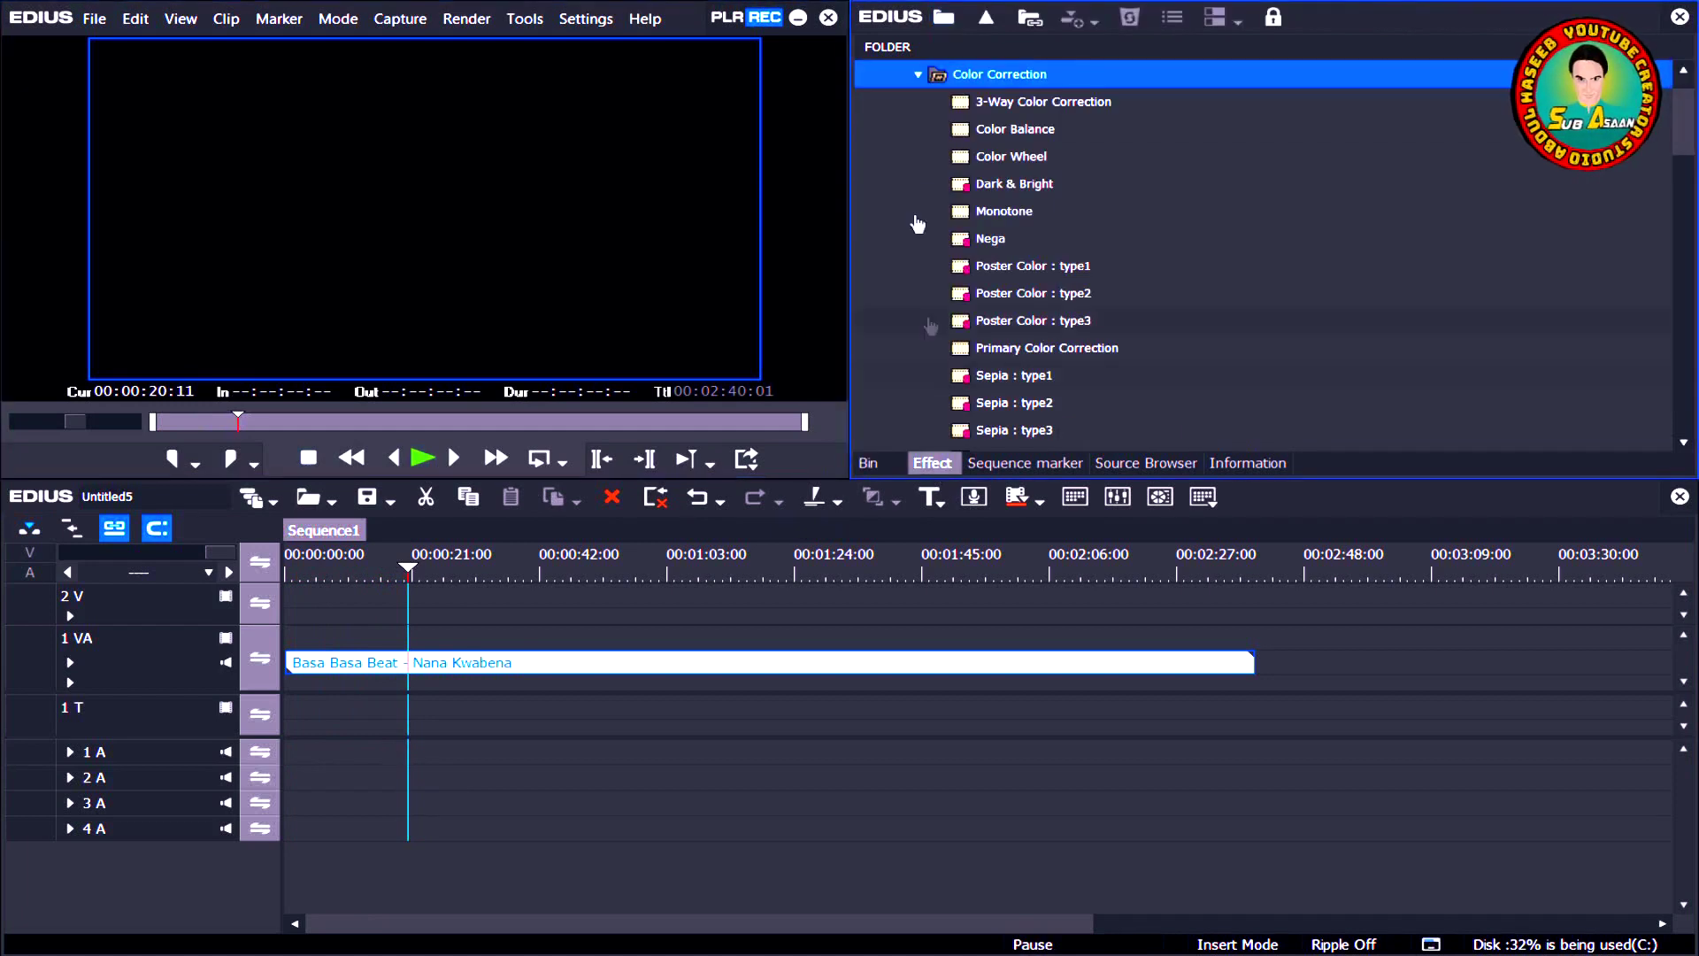
click(921, 76)
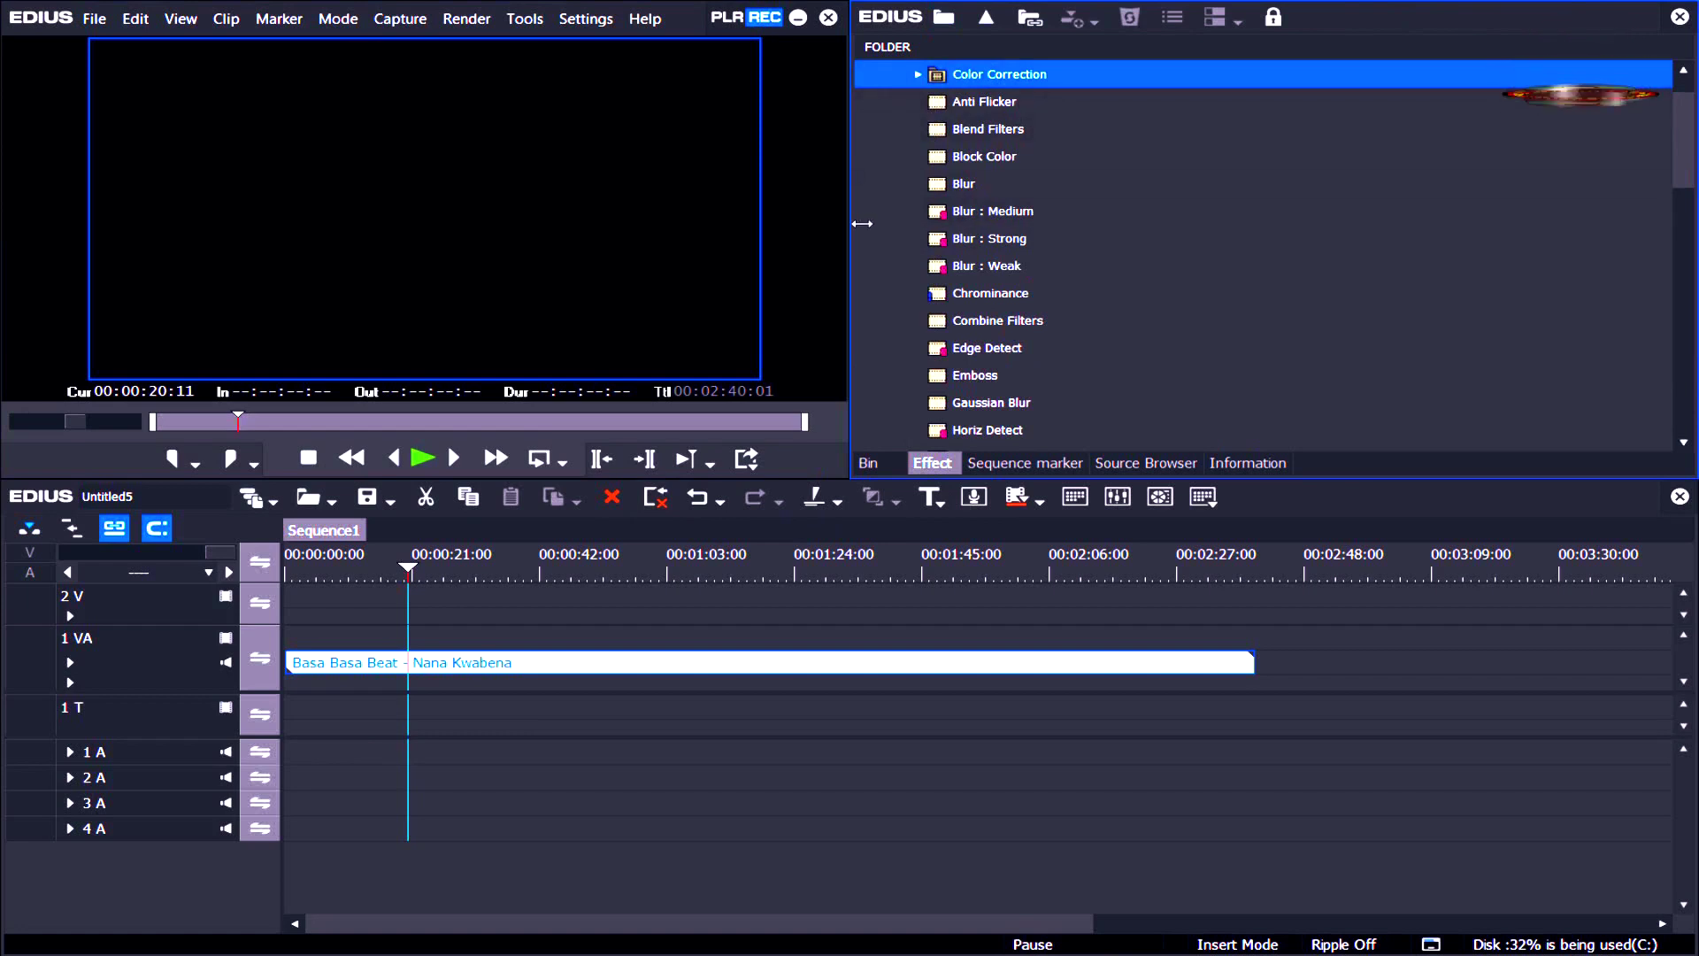
scroll(868, 235, down, 4)
scroll(867, 239, down, 8)
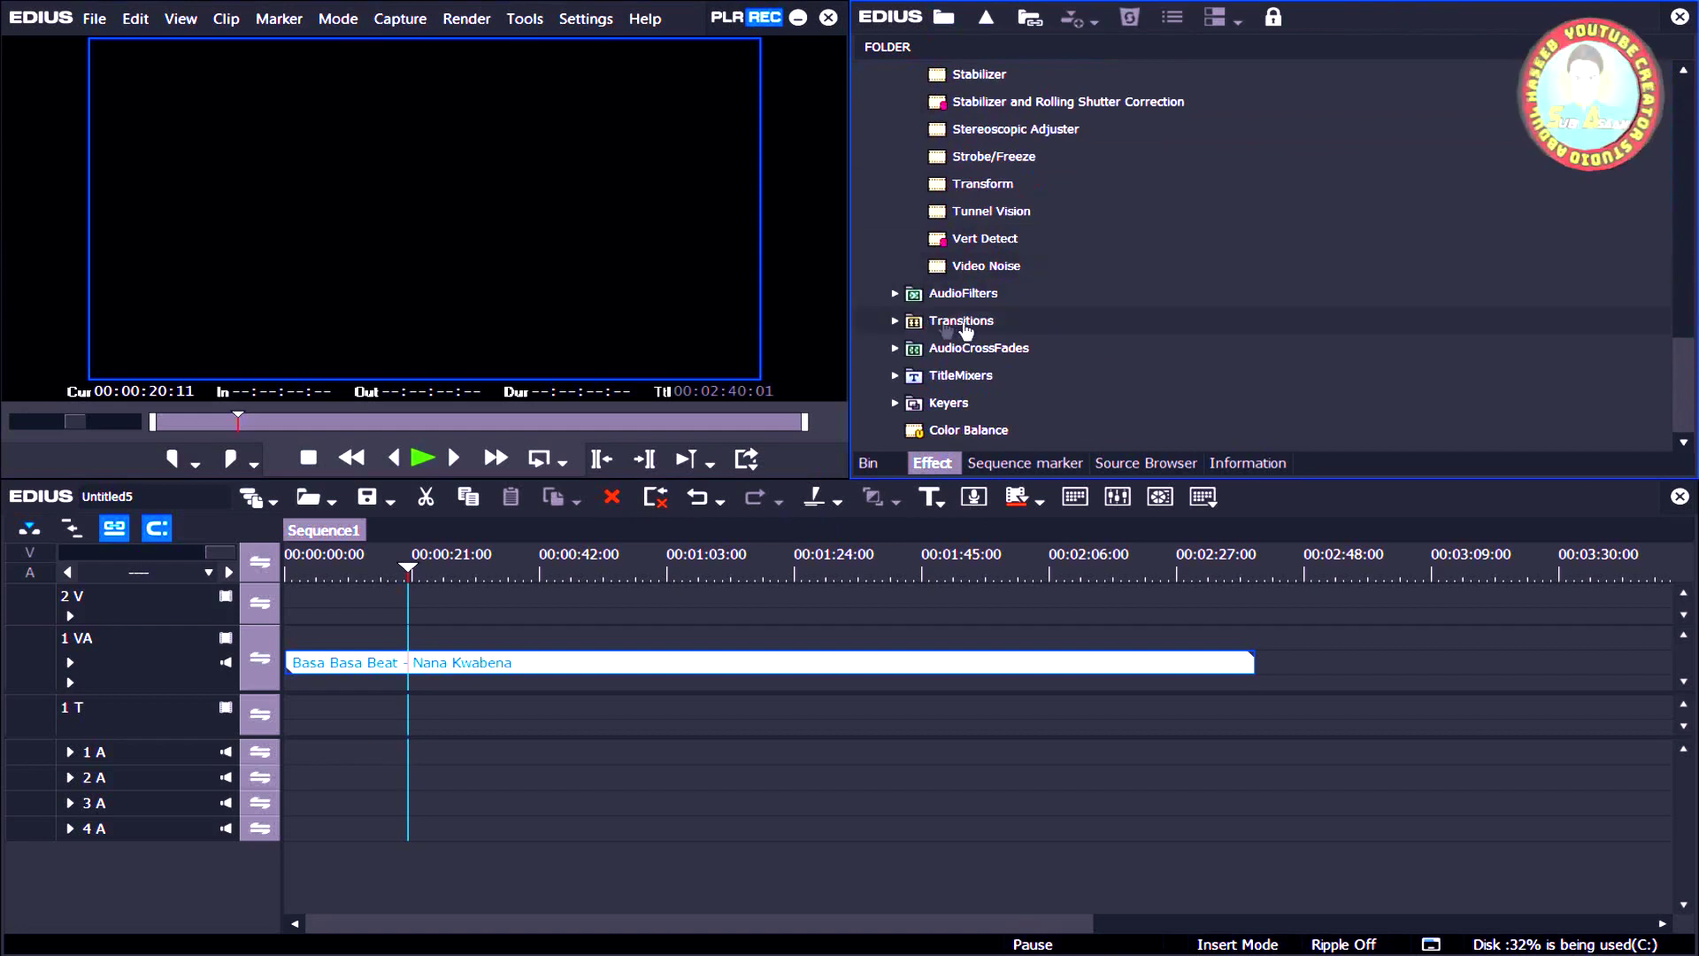
click(896, 296)
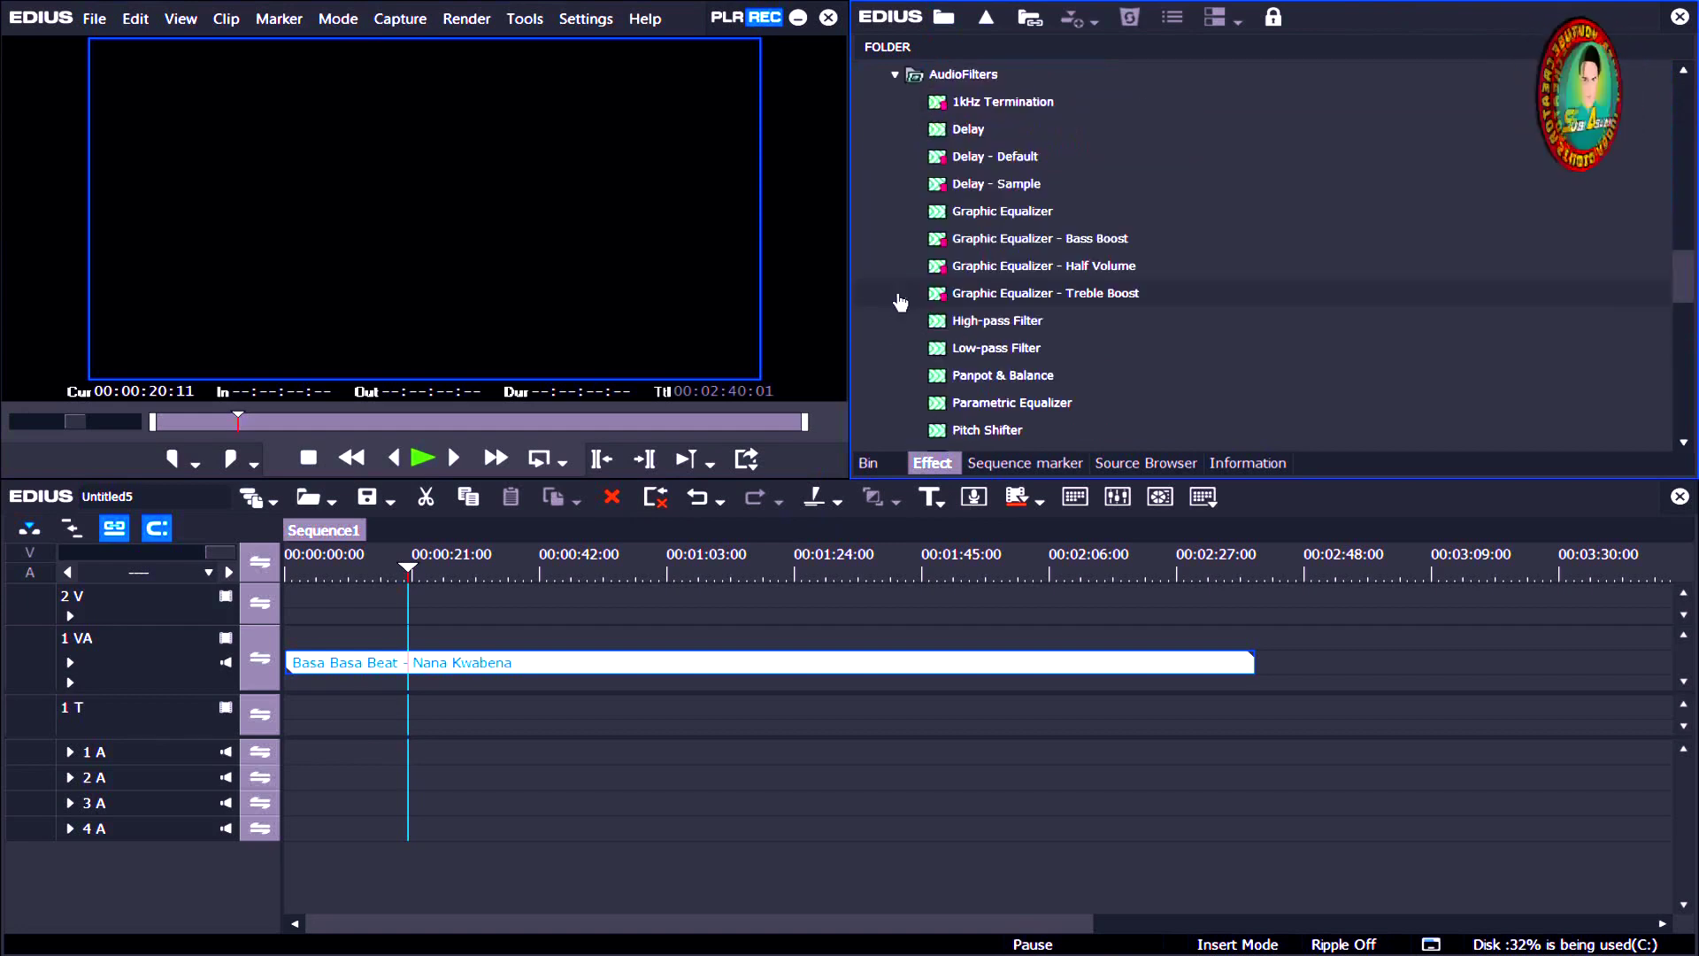
scroll(1015, 234, down, 2)
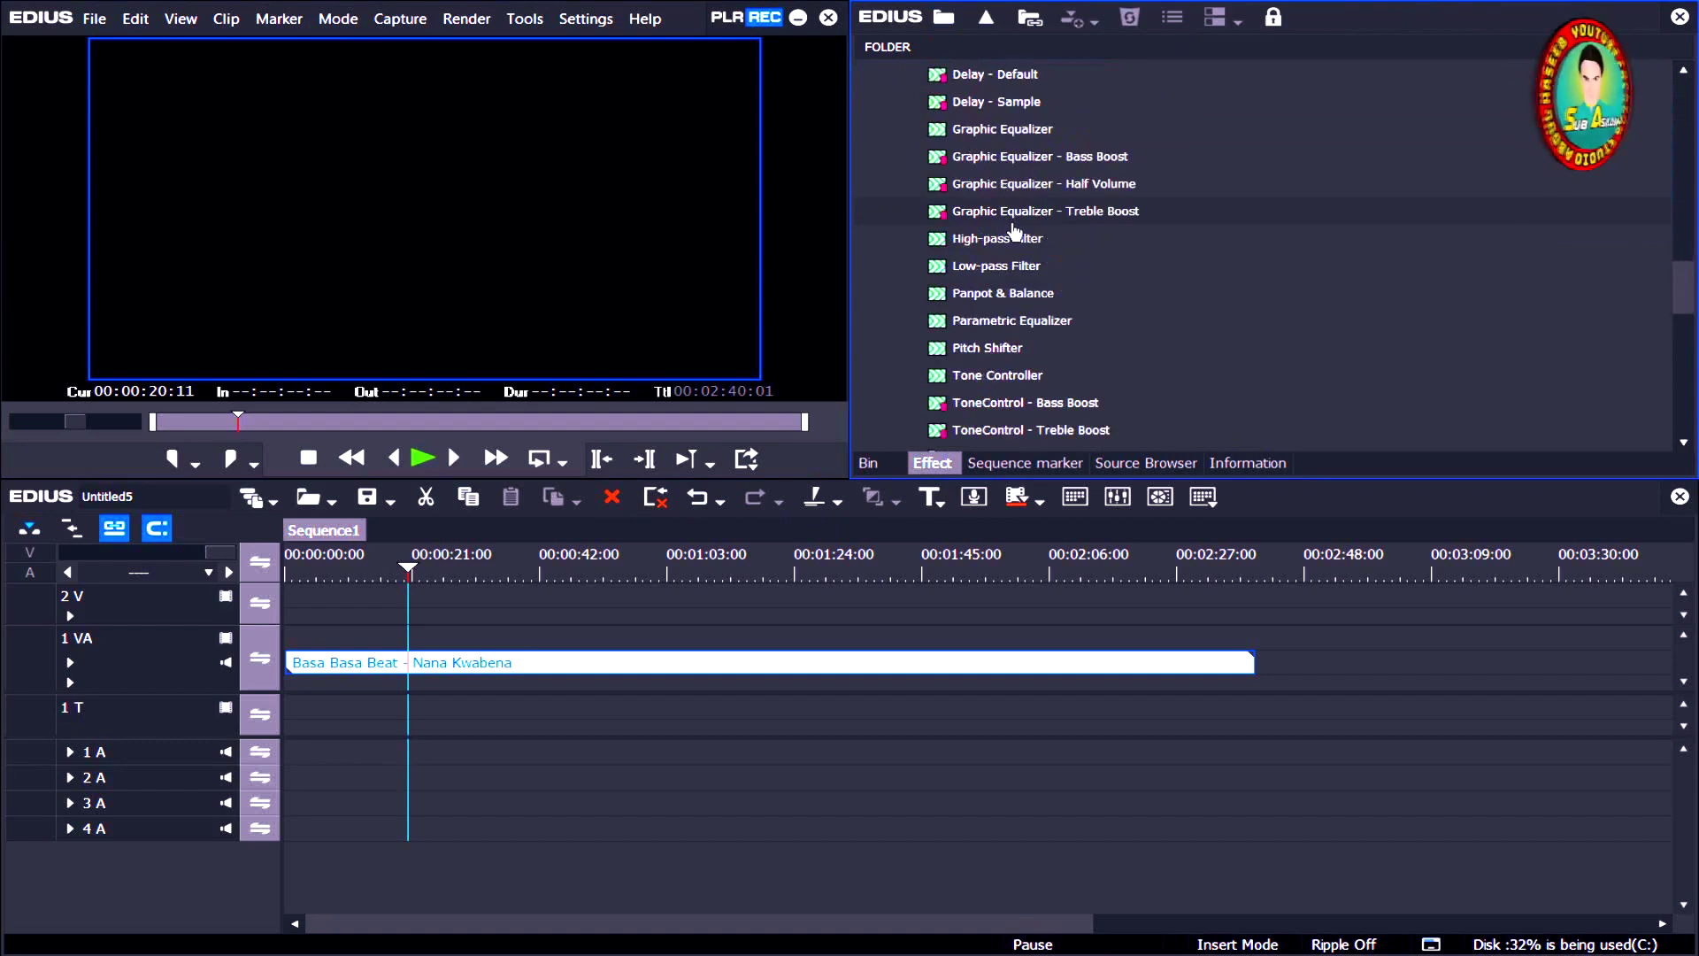
scroll(1015, 232, down, 2)
scroll(1015, 232, down, 1)
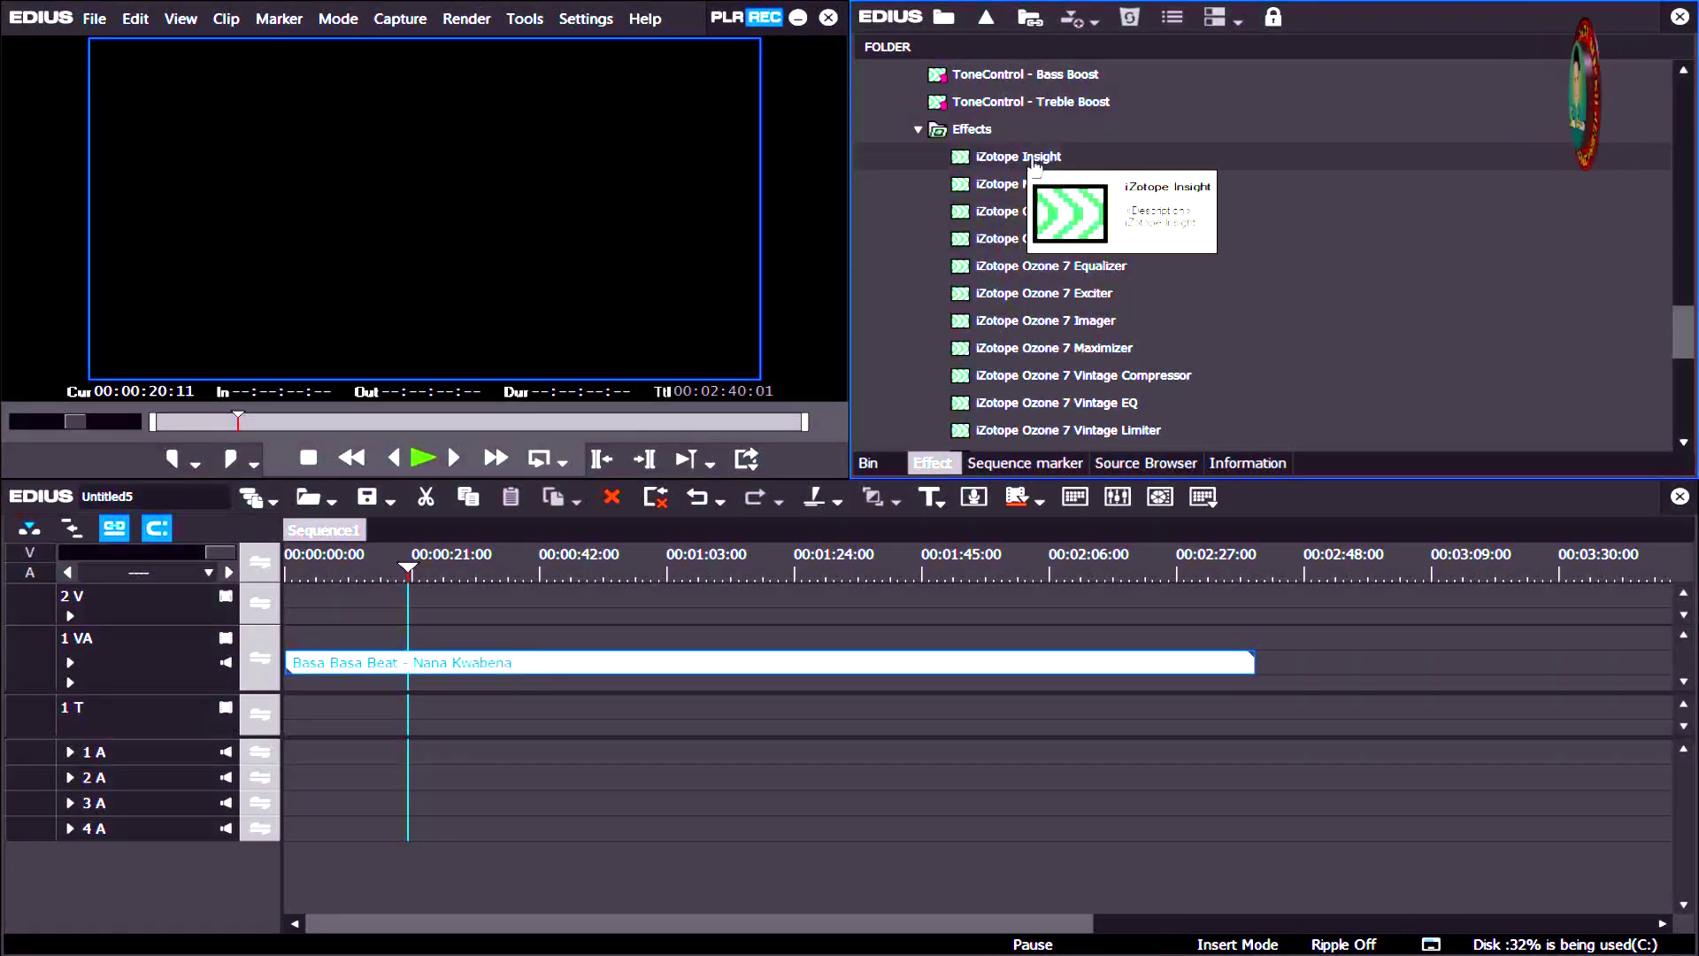
drag(1031, 165, 567, 665)
- Open the clip's iZotope Insight settings and dismiss the authorization and preset manager windows
double_click(947, 217)
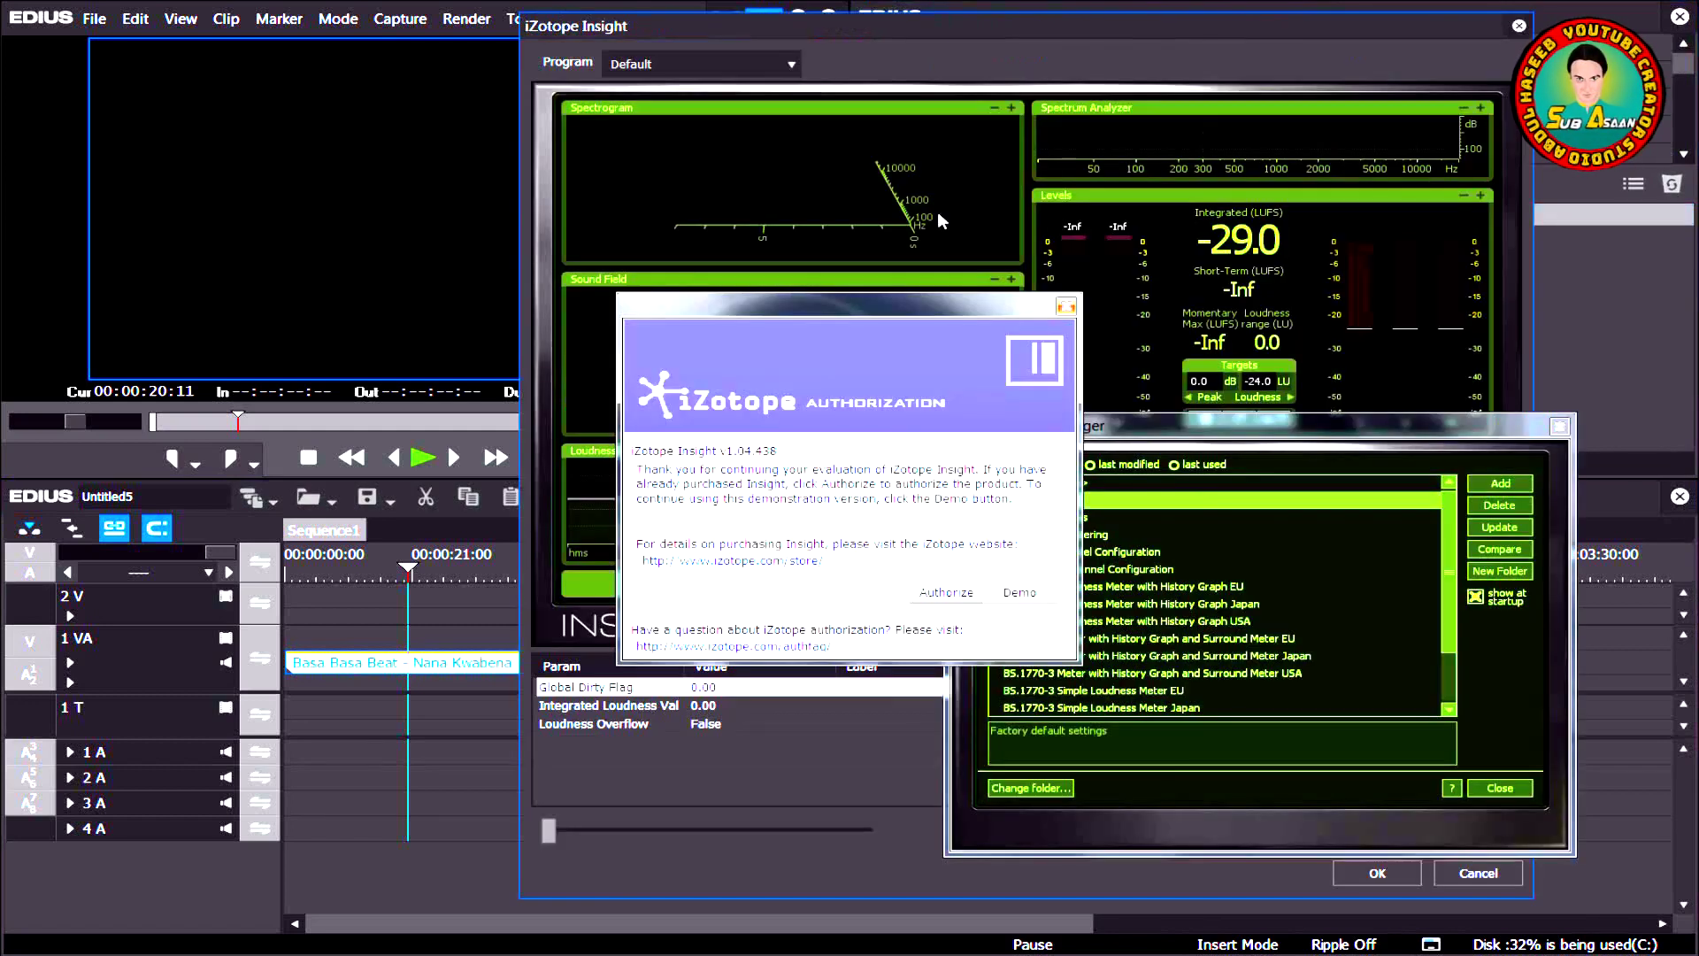
click(1066, 306)
click(1096, 586)
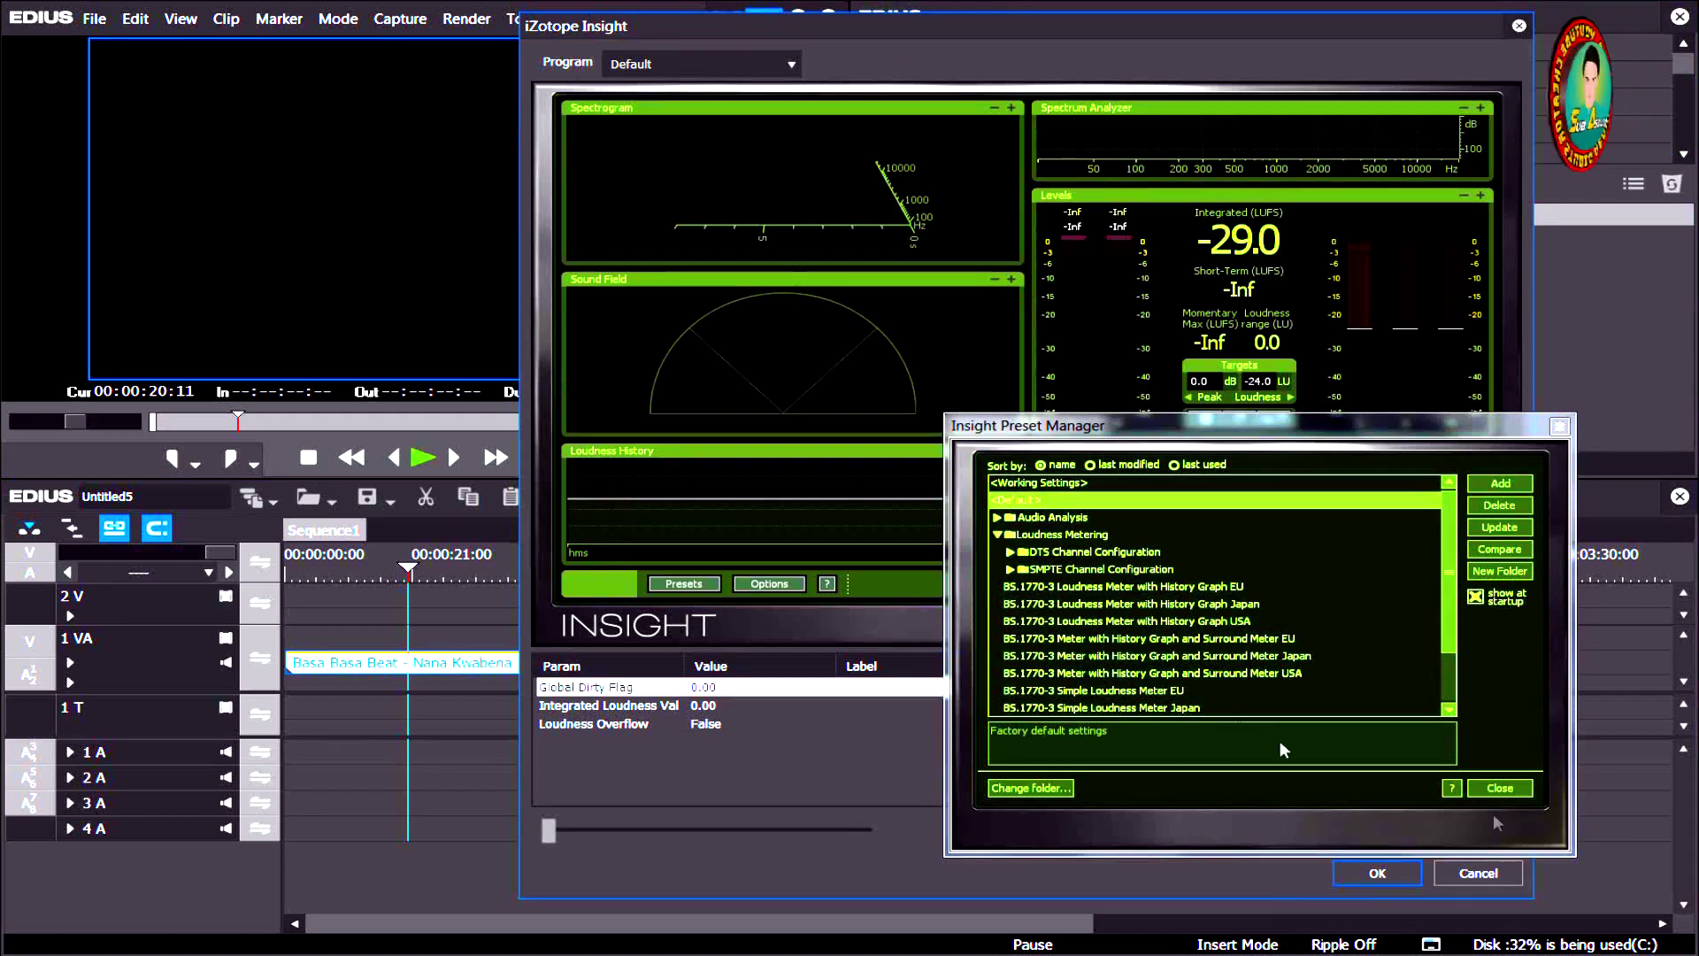
click(1499, 787)
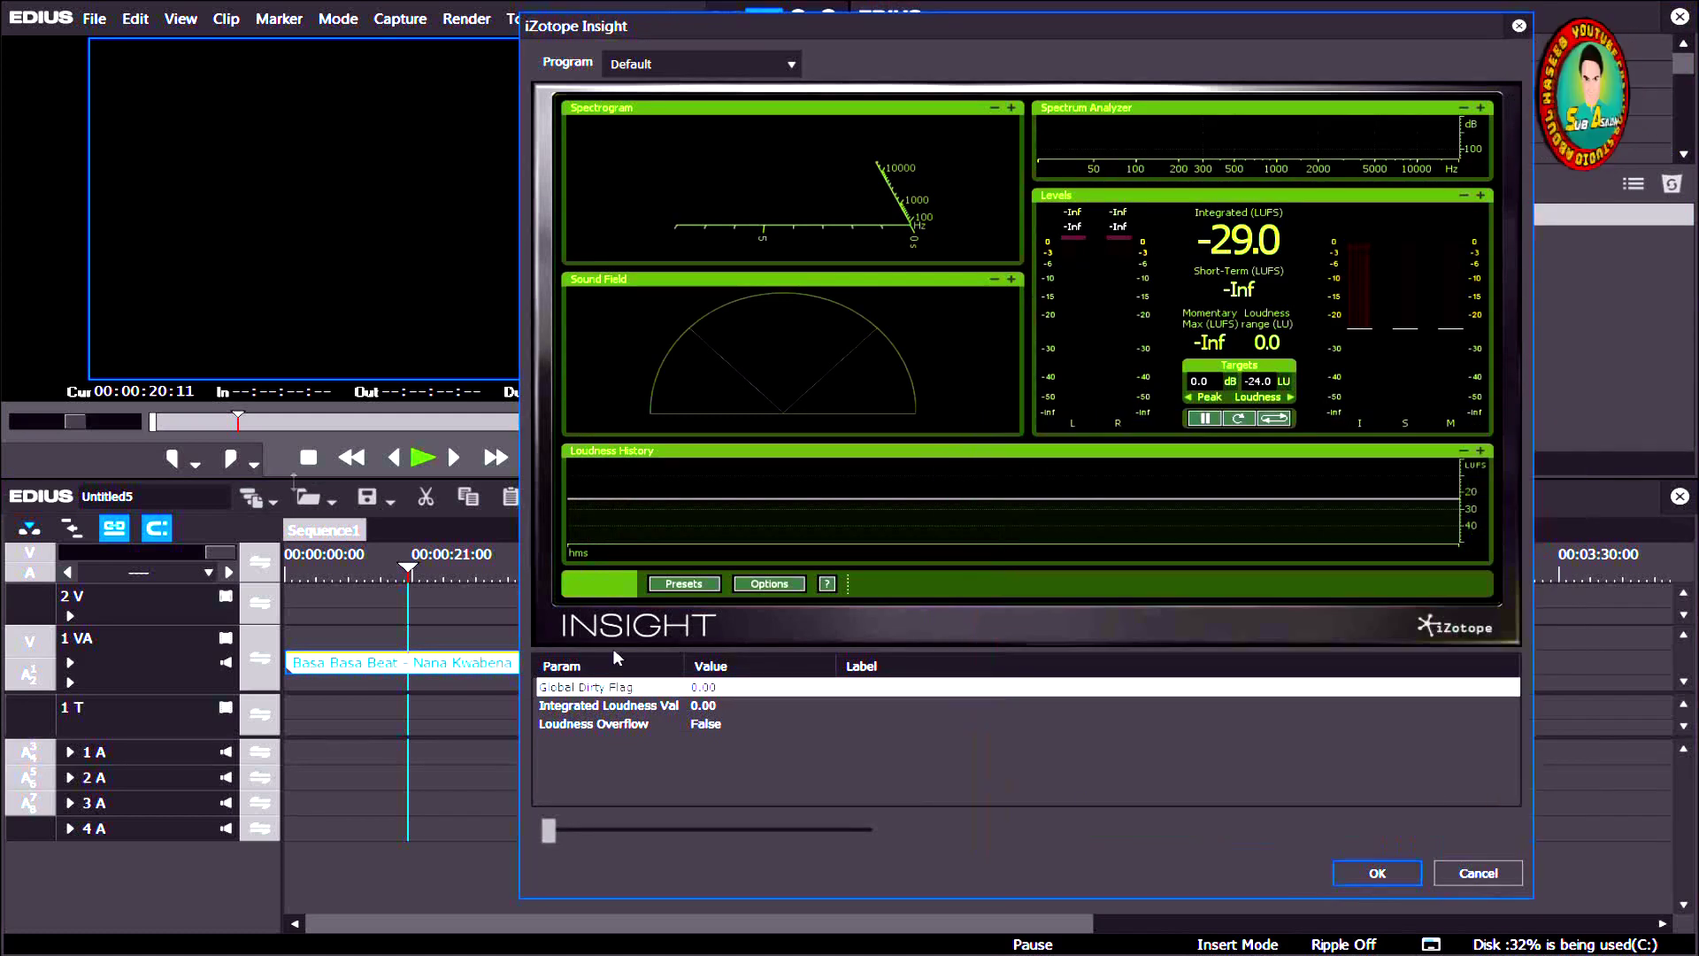
- Play the clip while setting Insight's Global Dirty Flag to about 0.34, and accept the settings
click(422, 457)
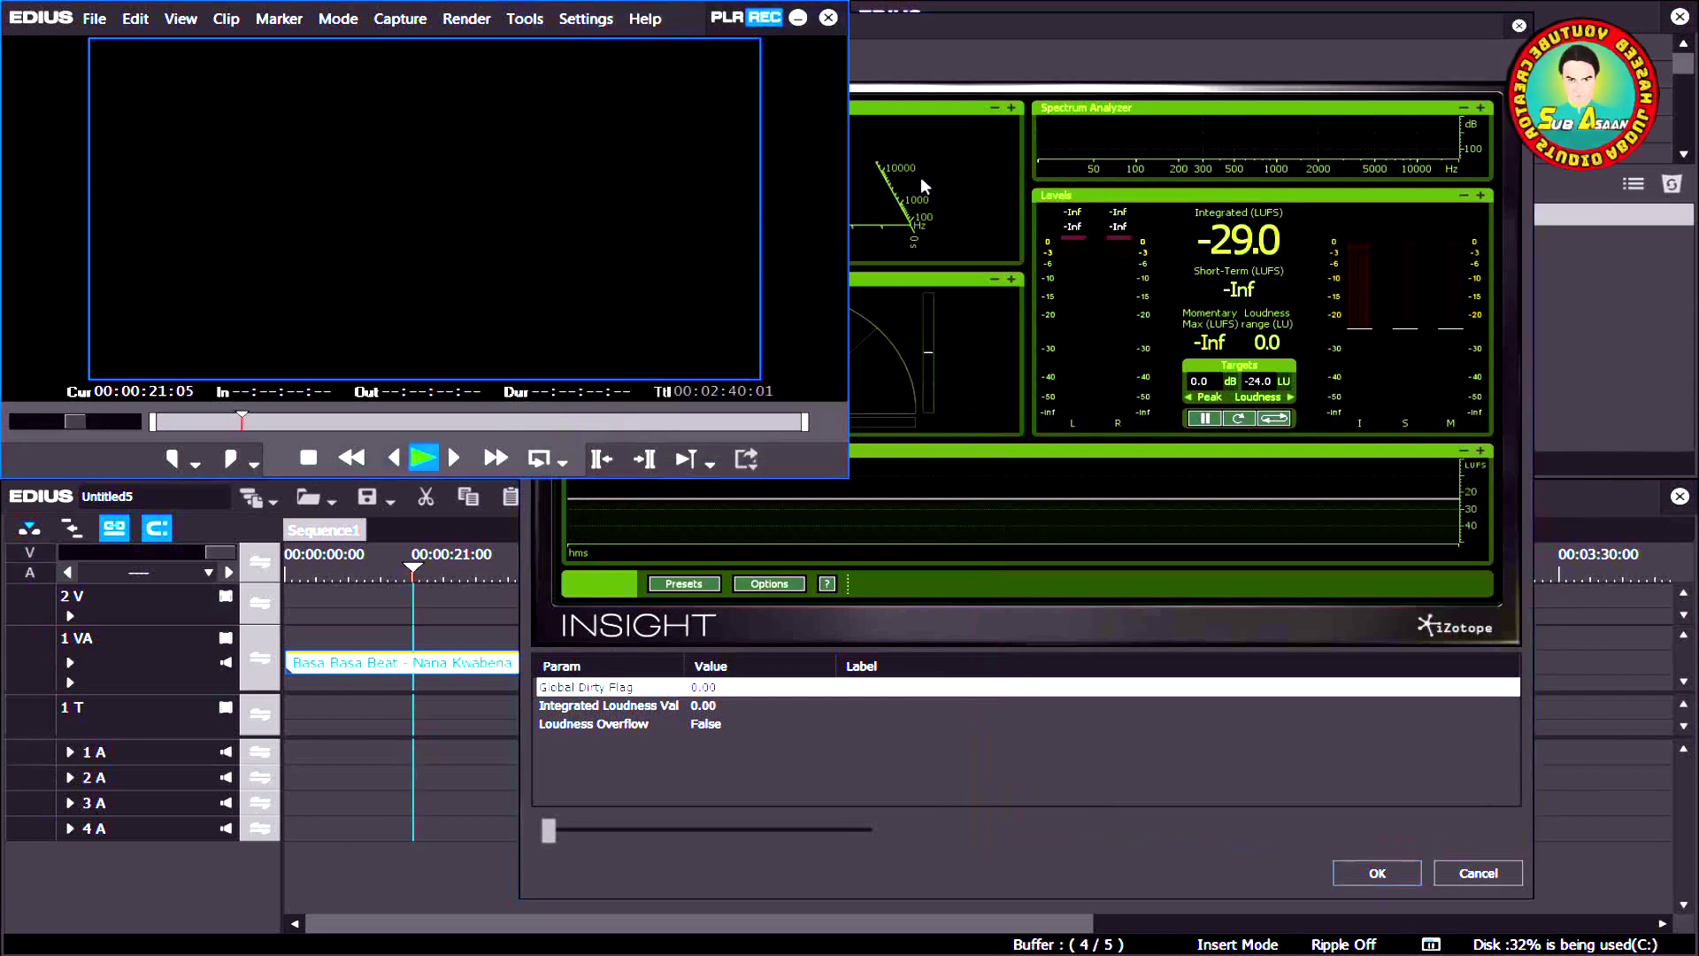
click(1063, 37)
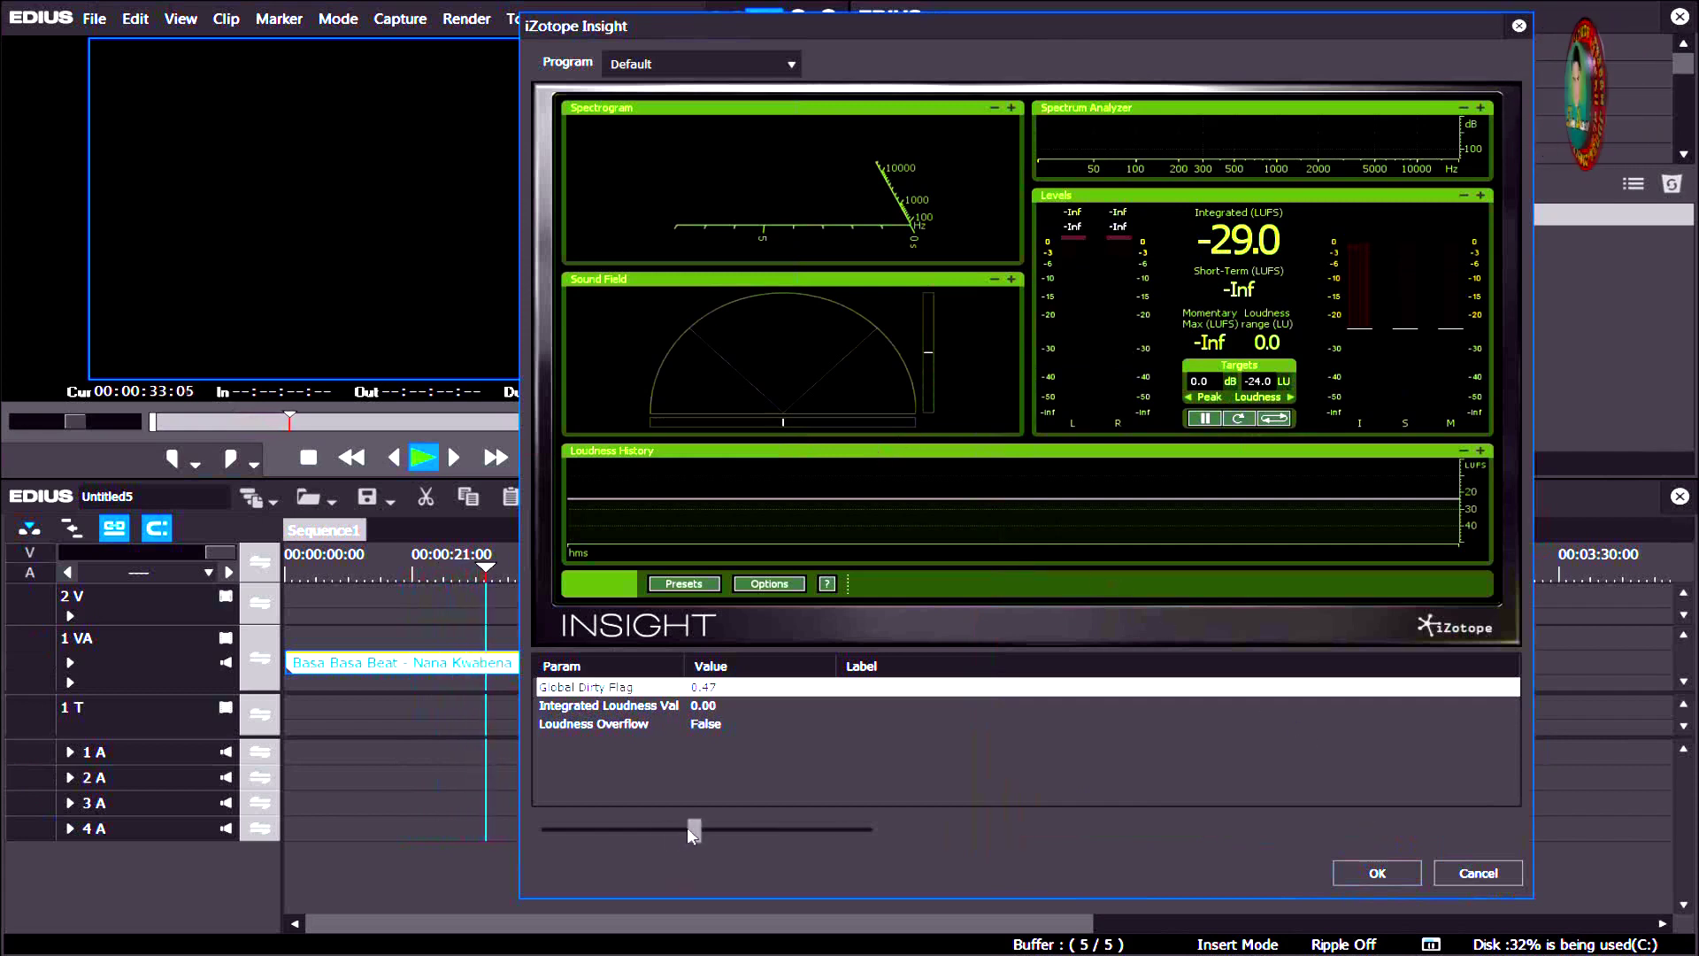
drag(696, 832, 660, 837)
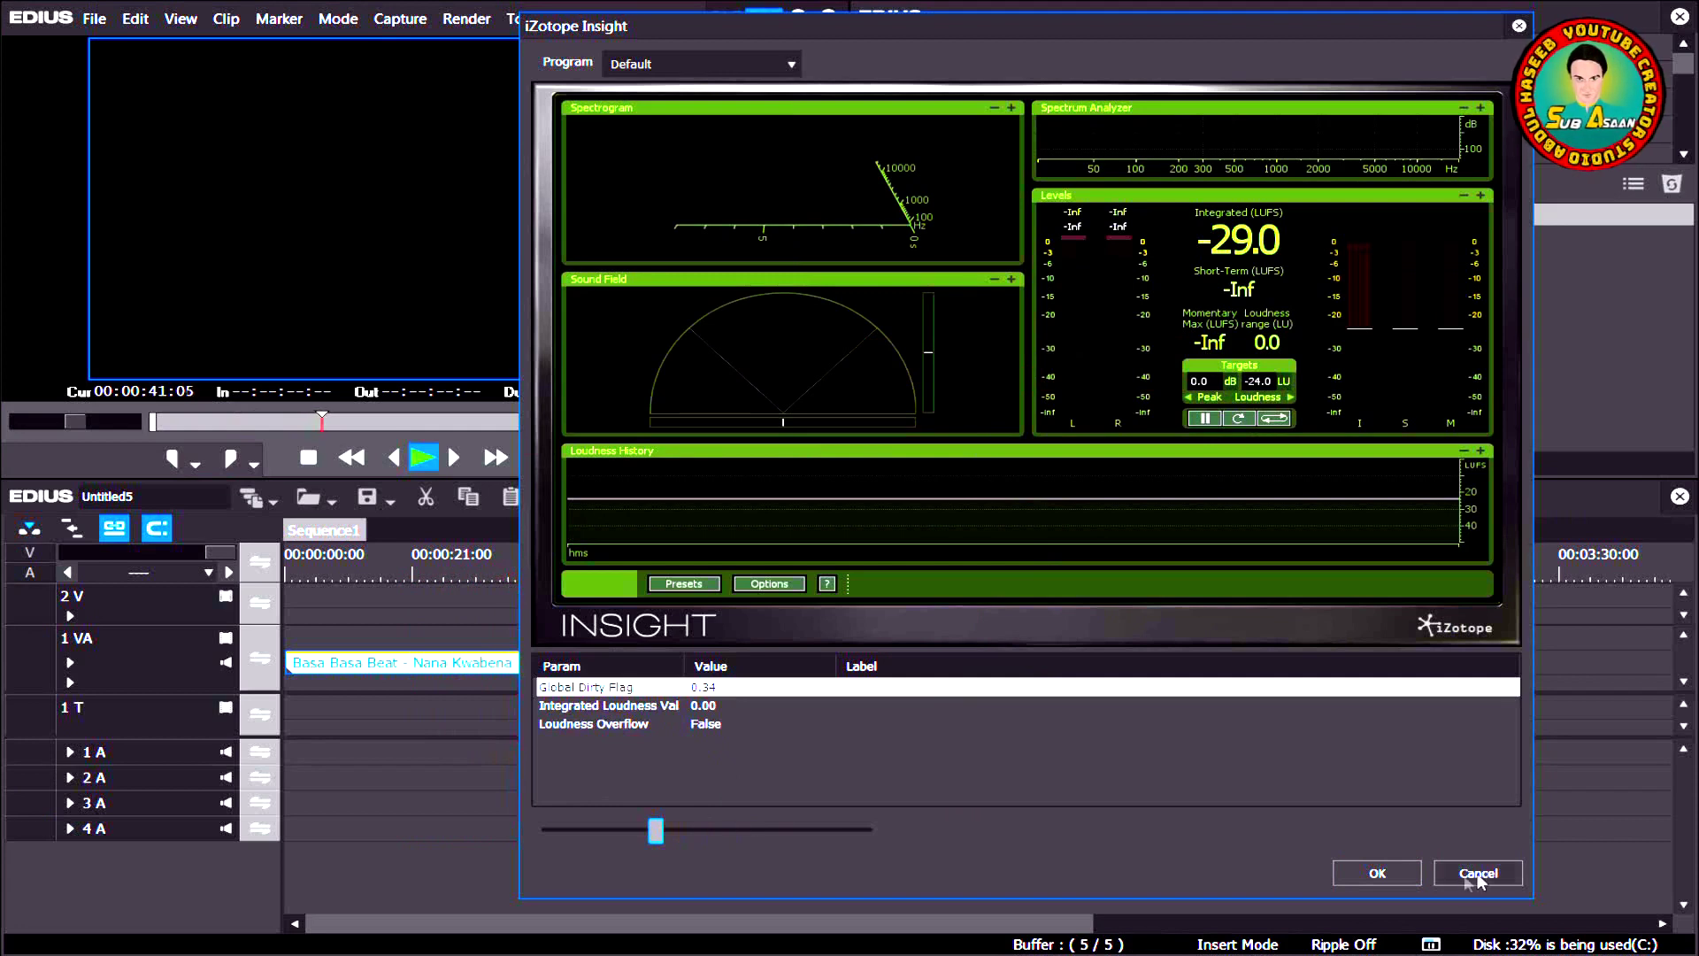
click(1406, 871)
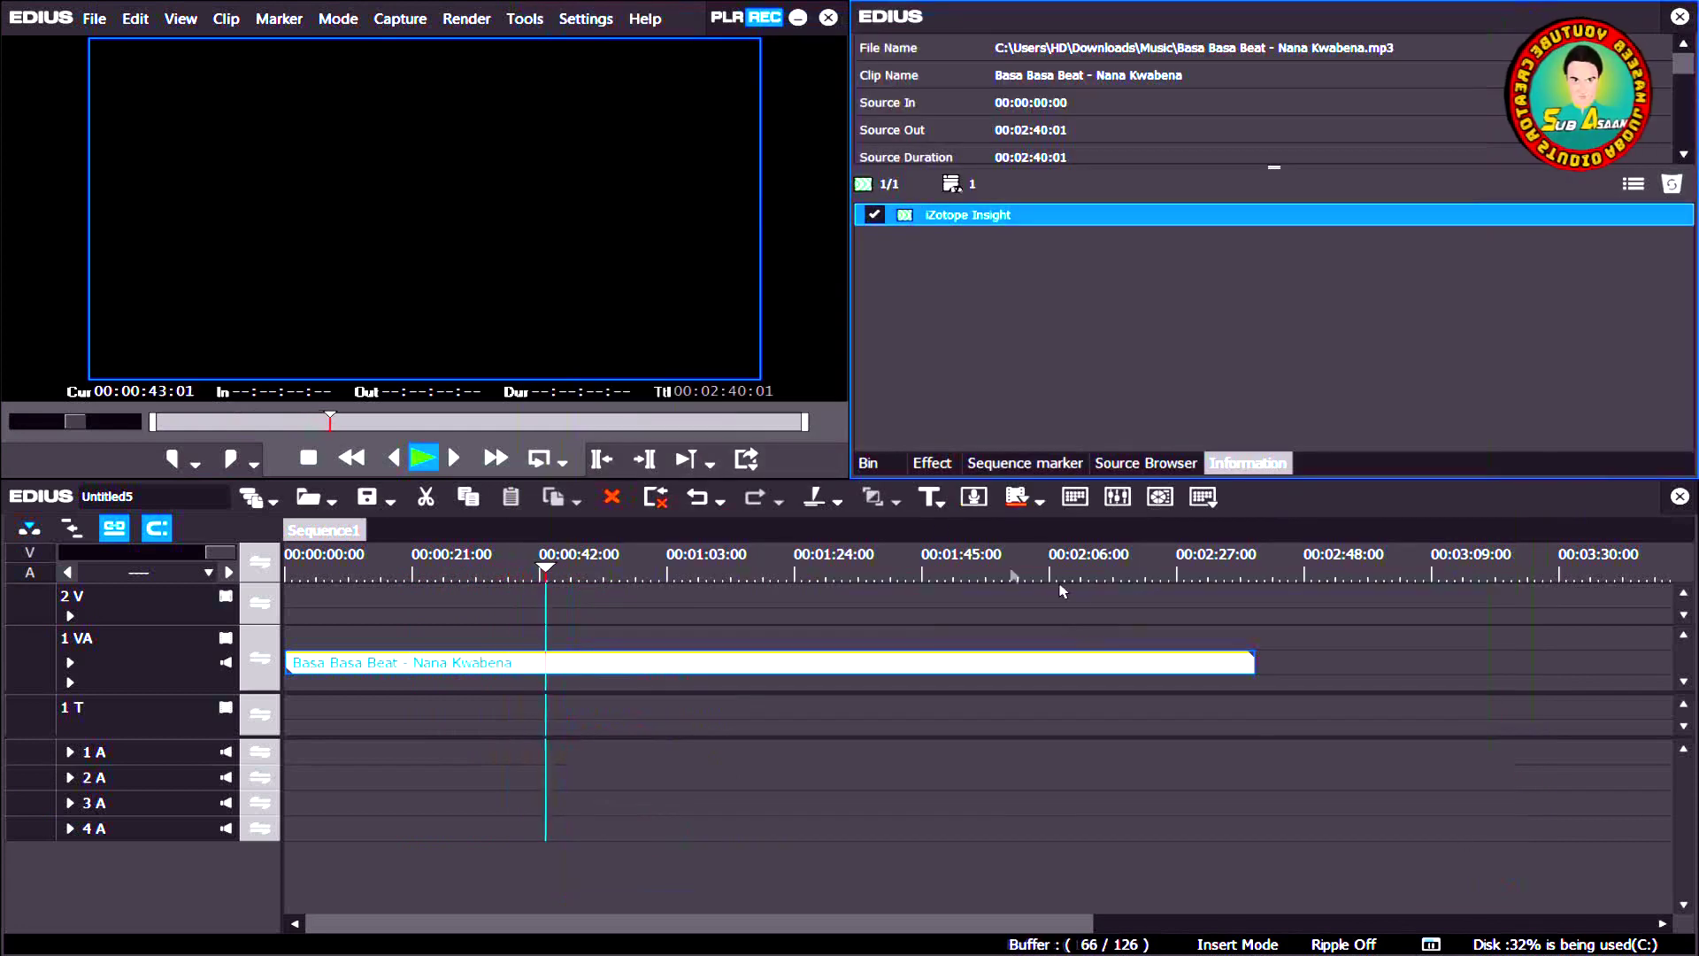
- Stop playback and apply the iZotope Ozone 7 Equalizer filter to the Basa Basa Beat clip
click(933, 464)
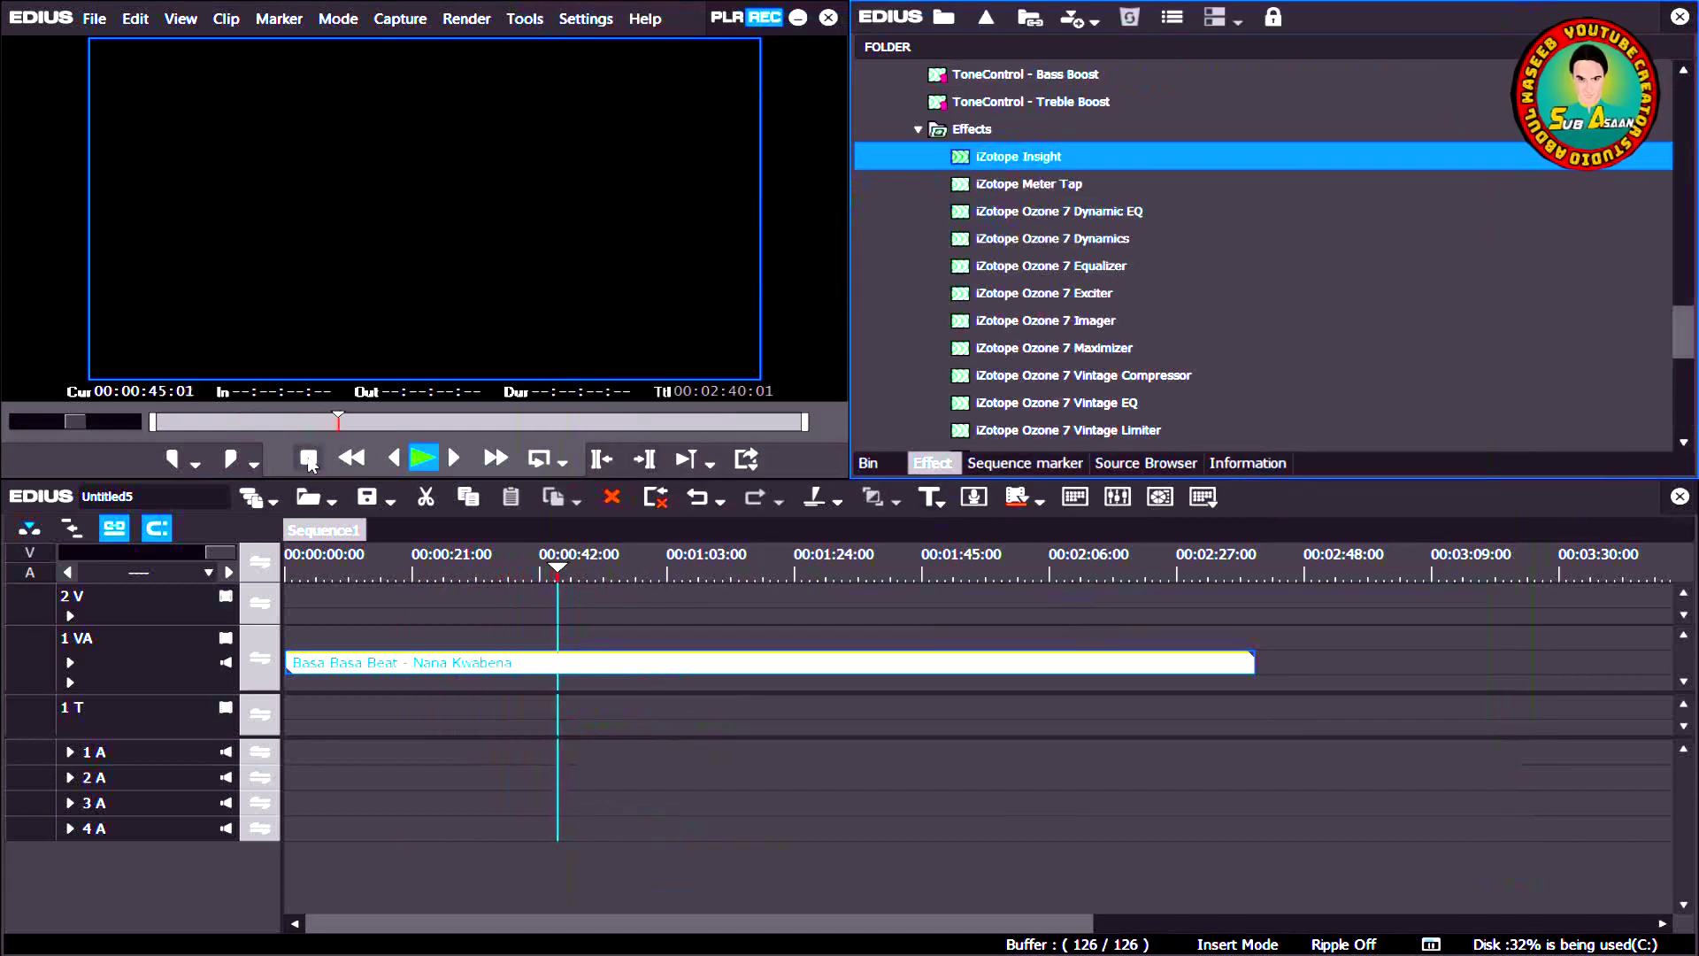
click(308, 459)
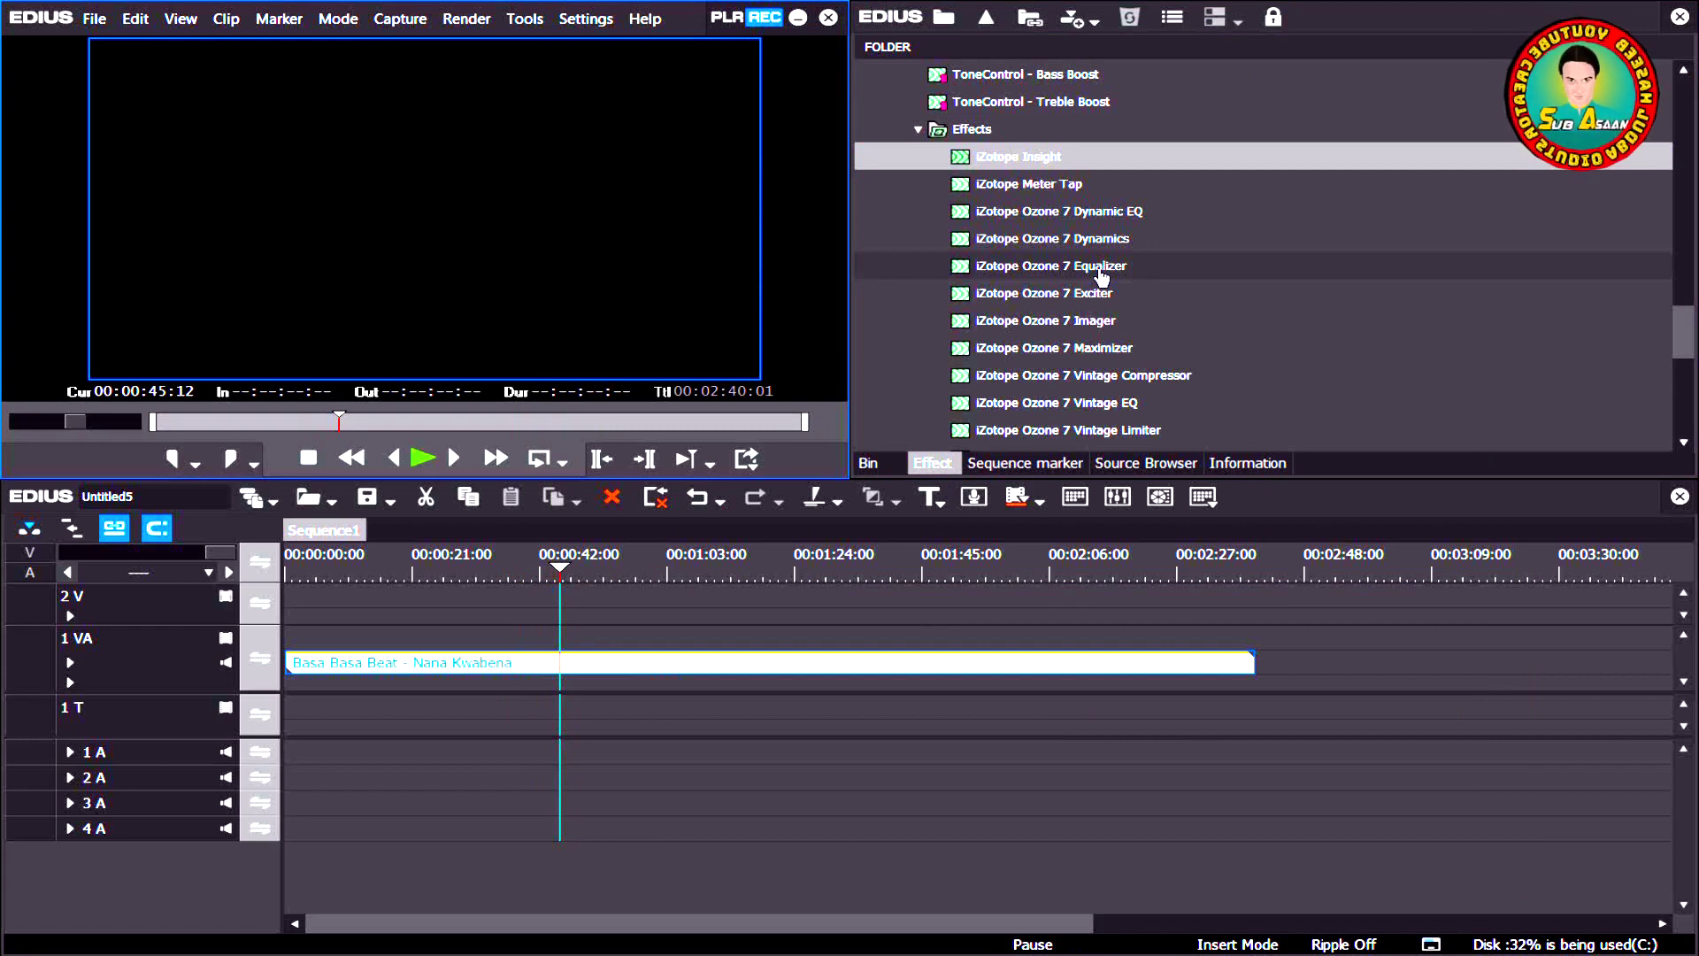
drag(1102, 270, 1015, 667)
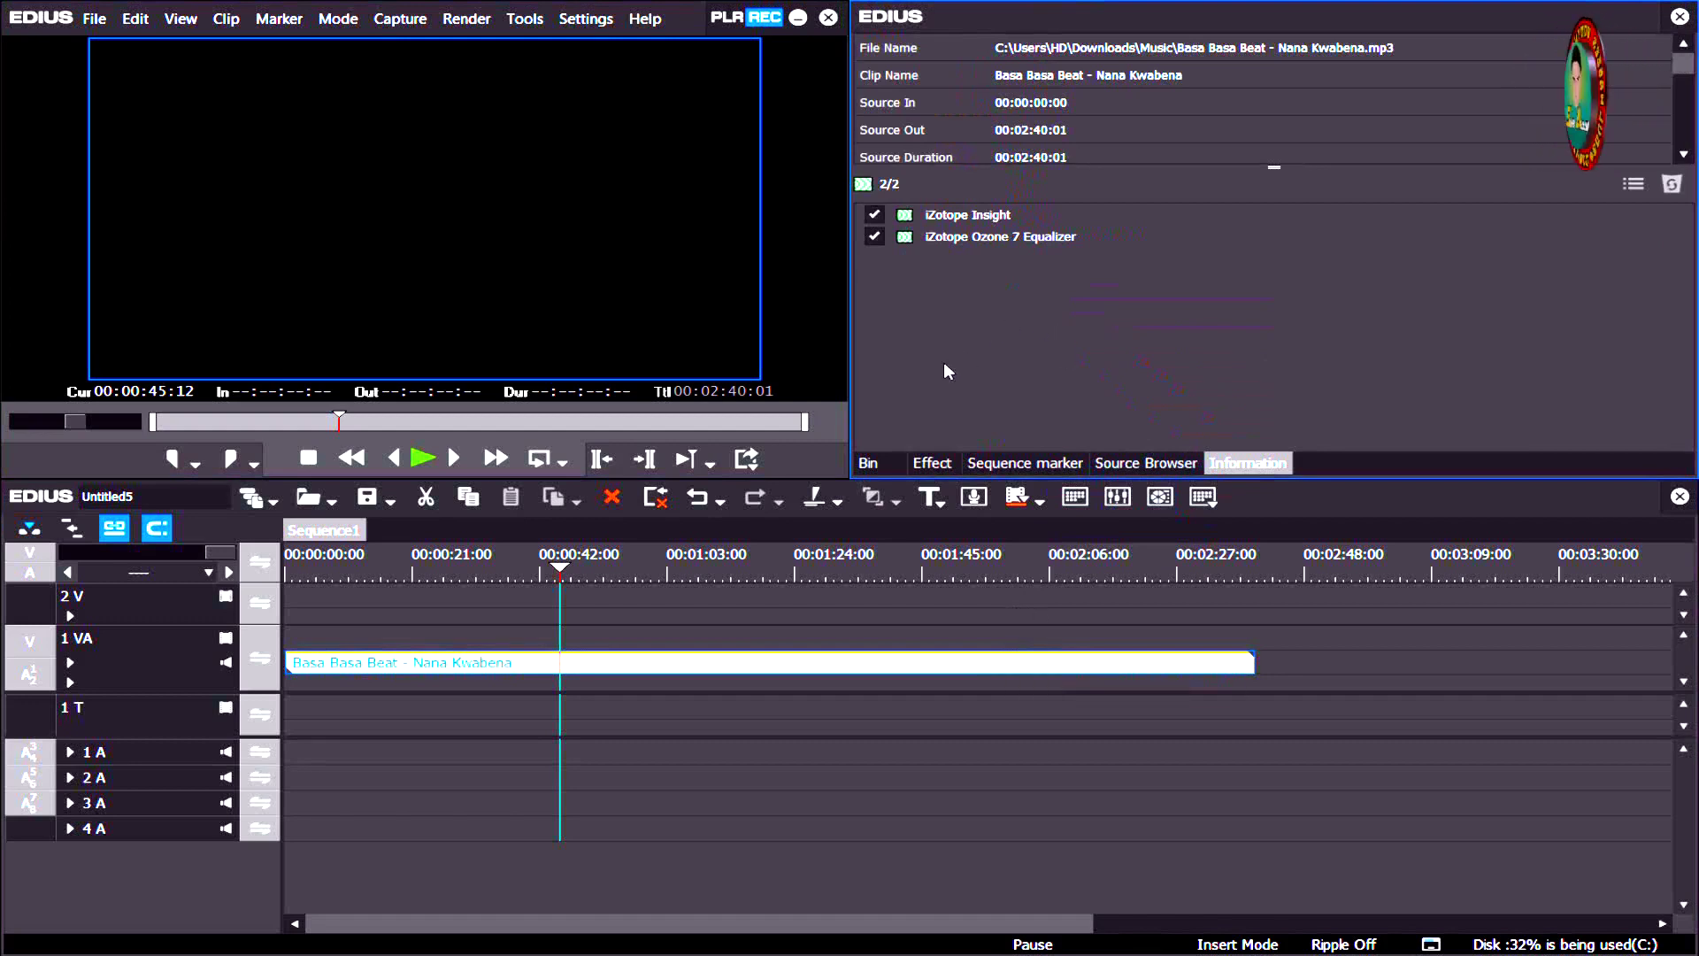
- Play the clip from the beginning and open its Ozone 7 Equalizer settings, closing the preset manager without loading a preset
drag(562, 580, 285, 577)
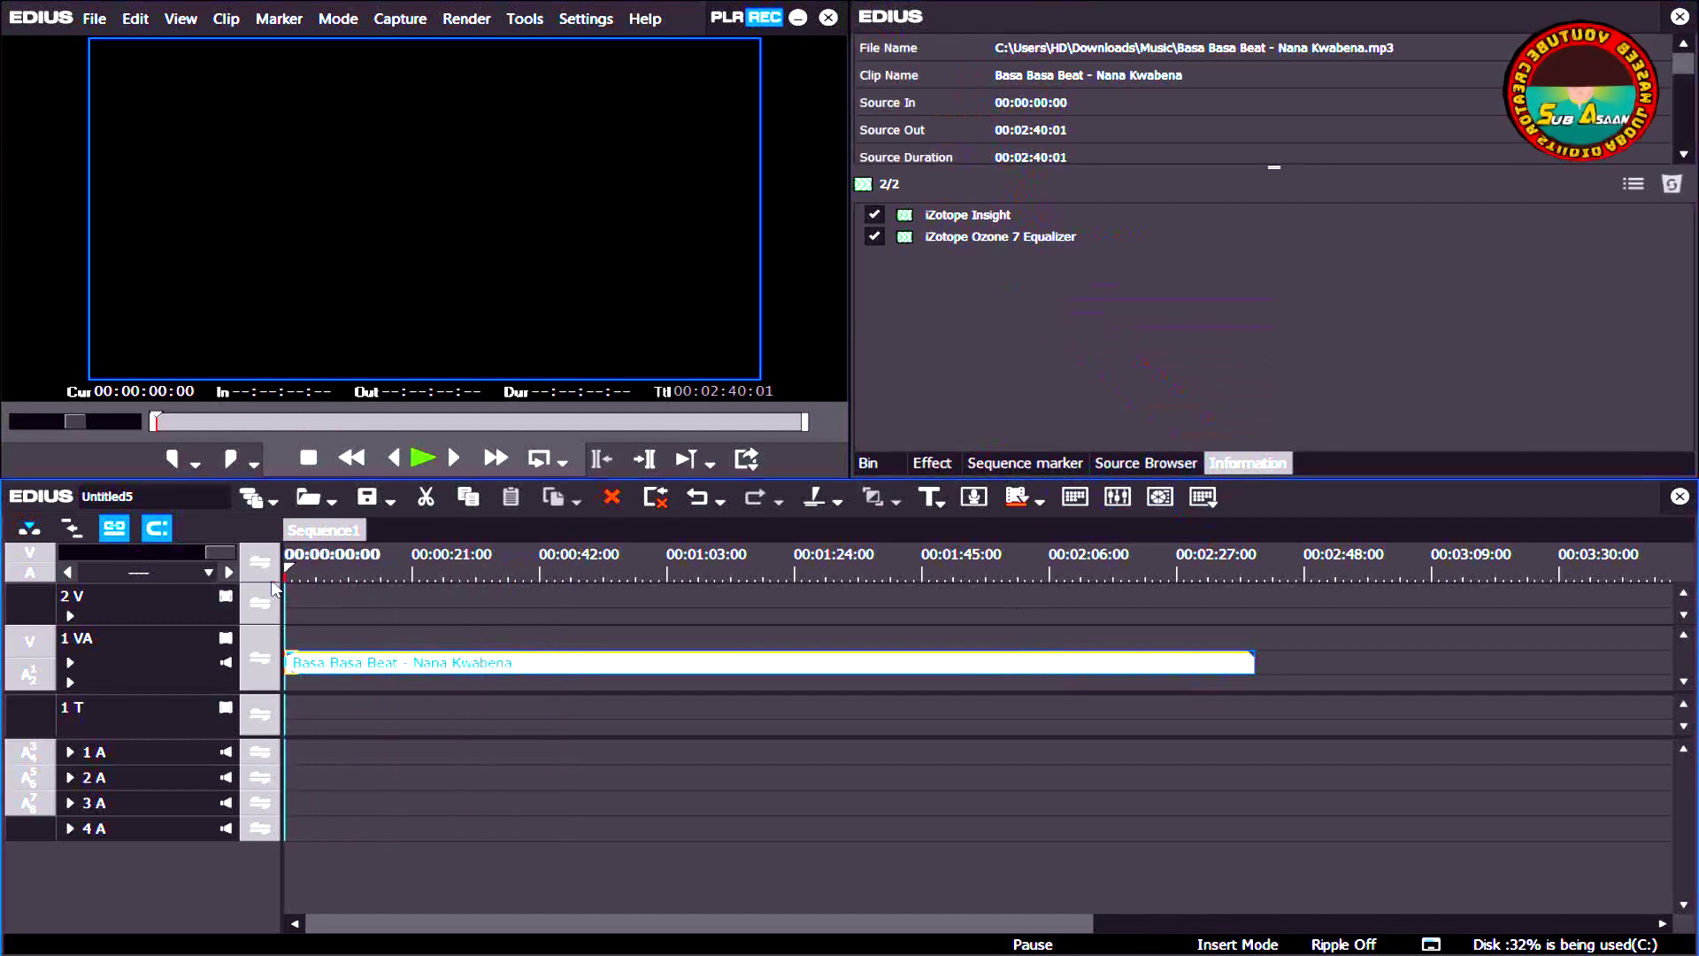
click(430, 461)
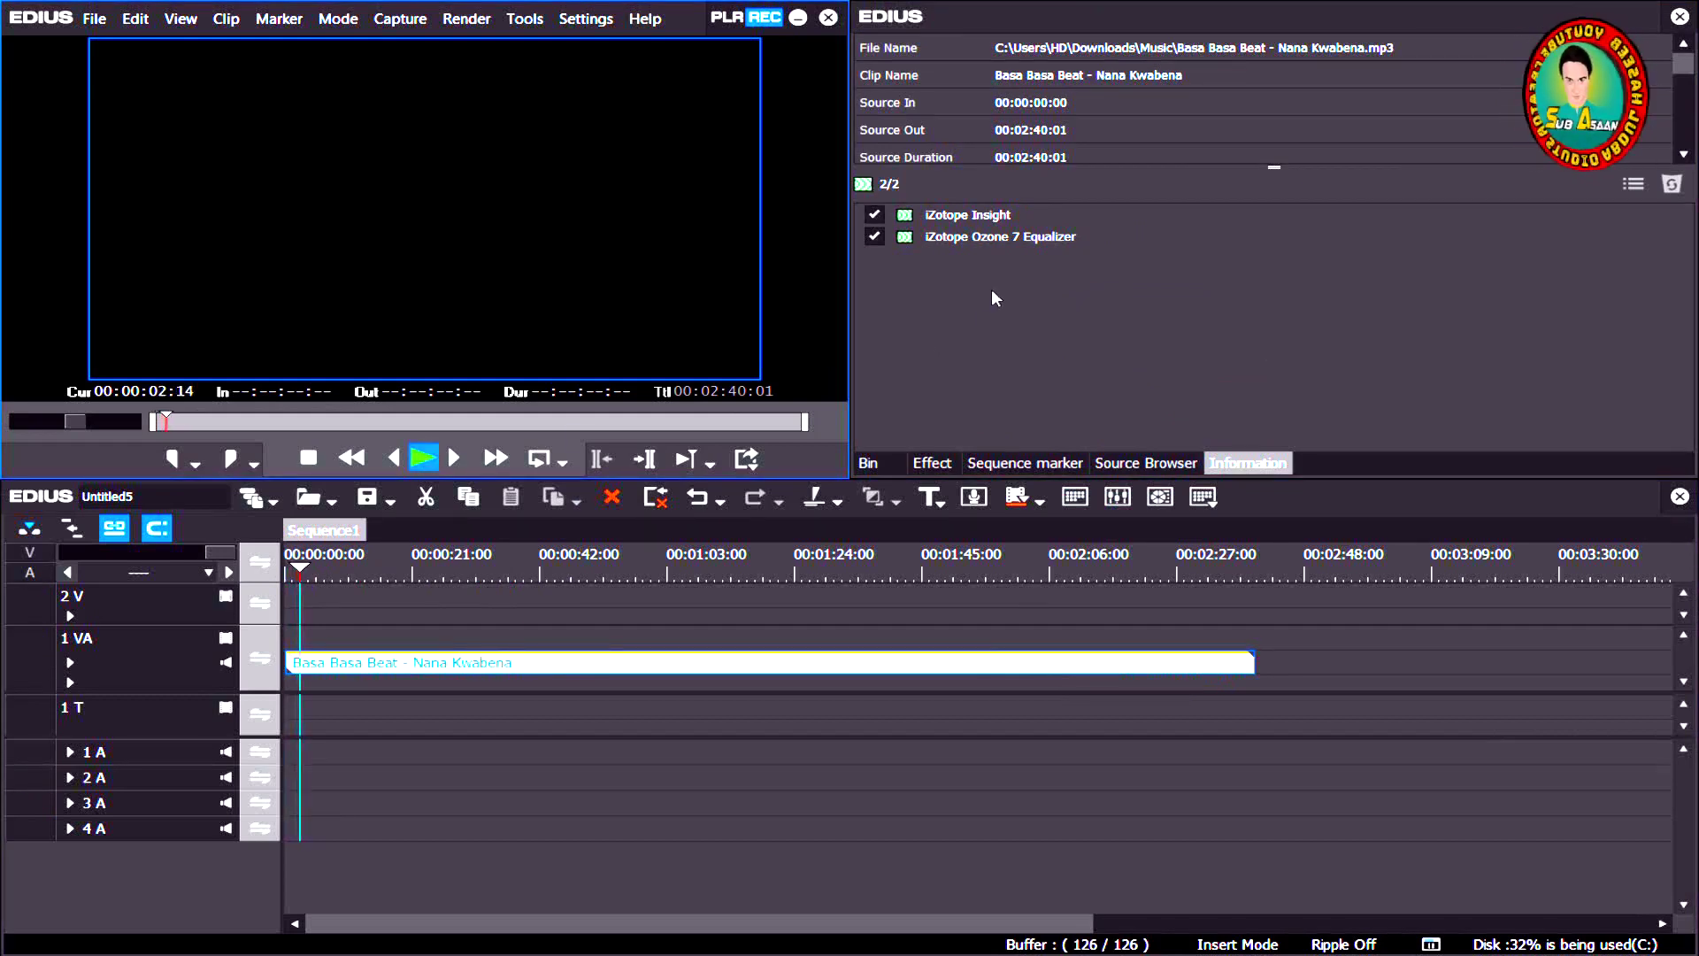
double_click(991, 237)
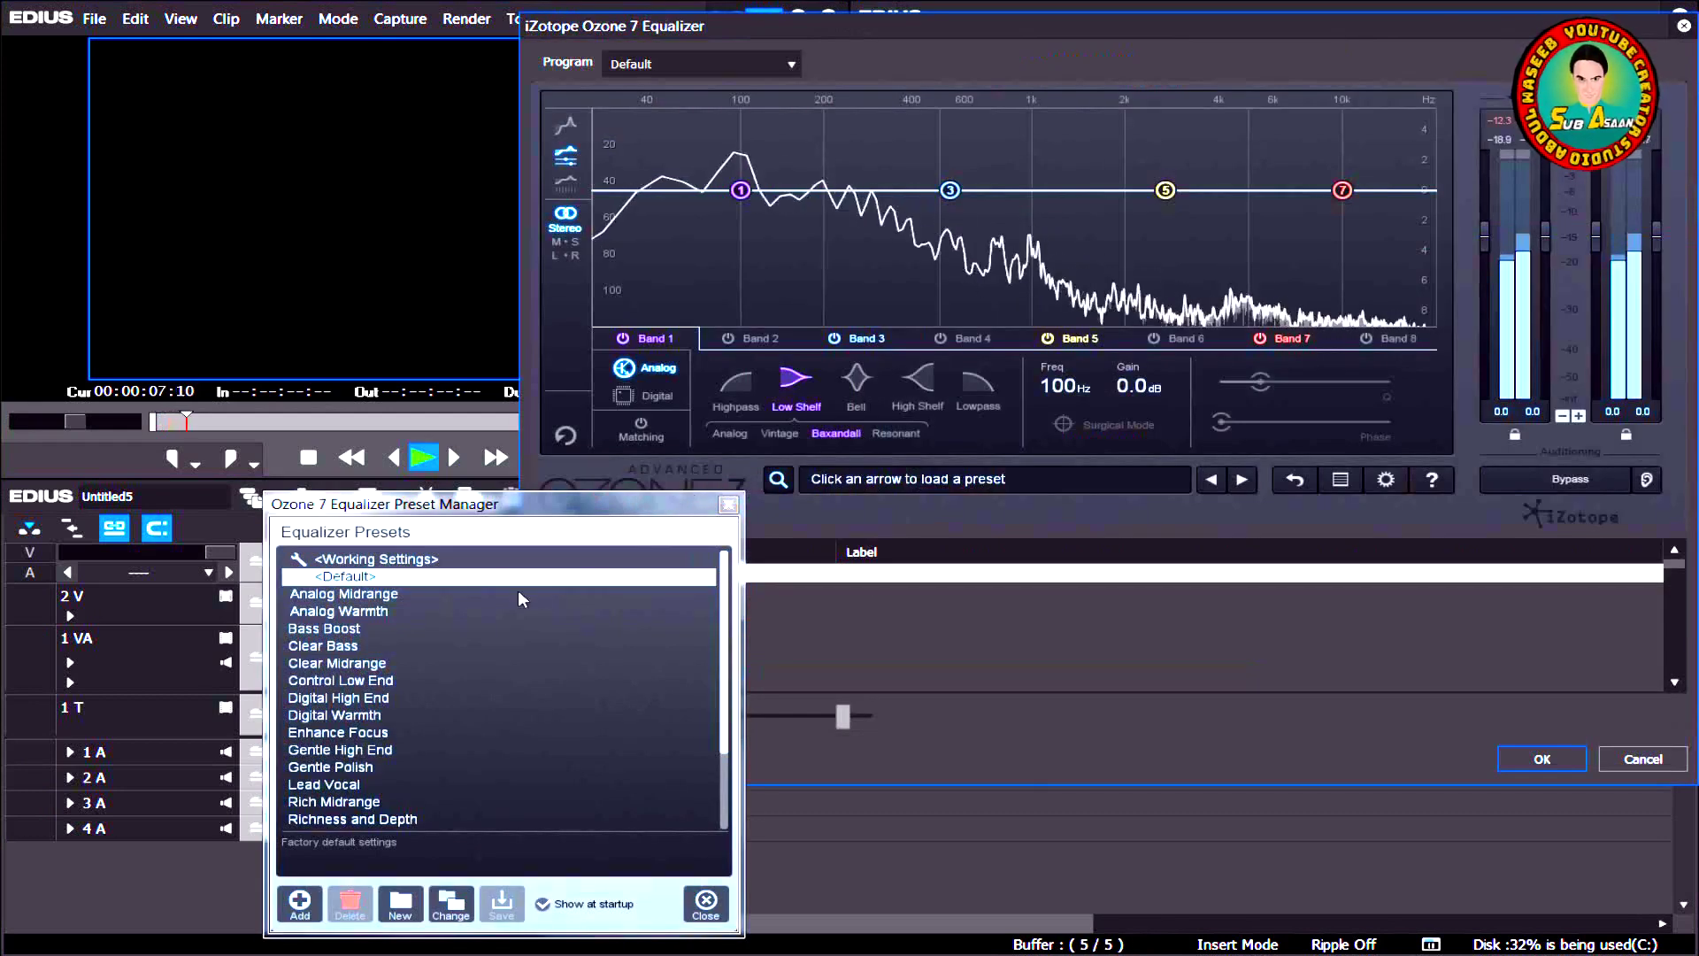
scroll(724, 693, down, 2)
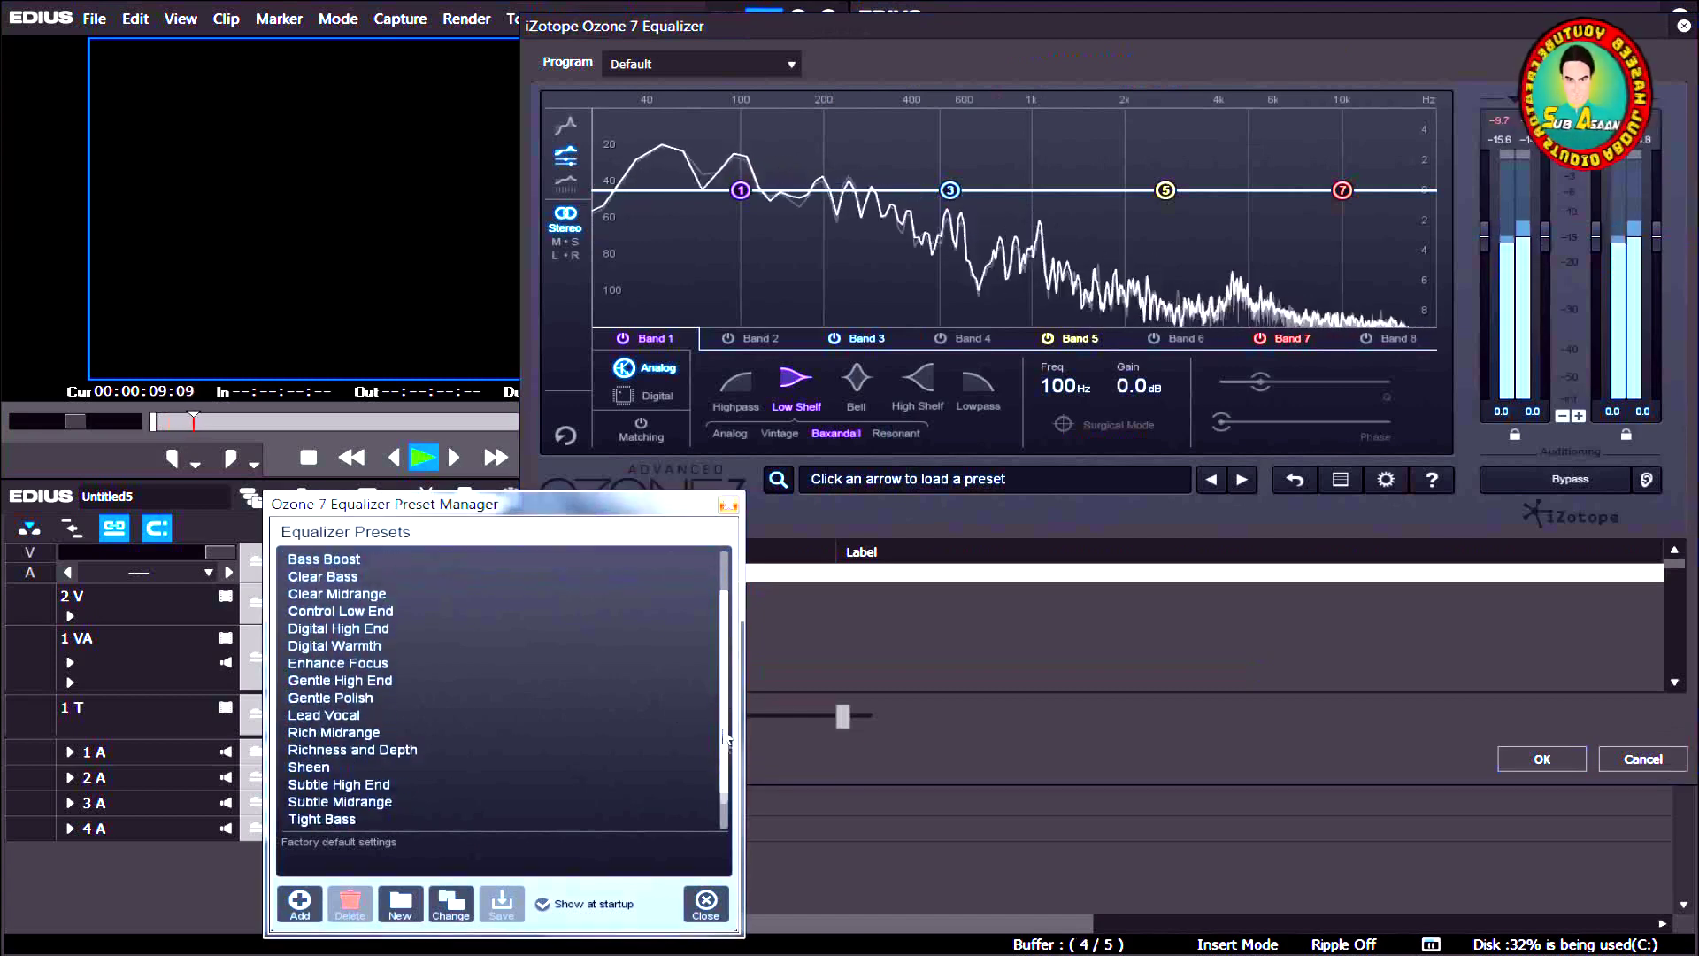
click(729, 507)
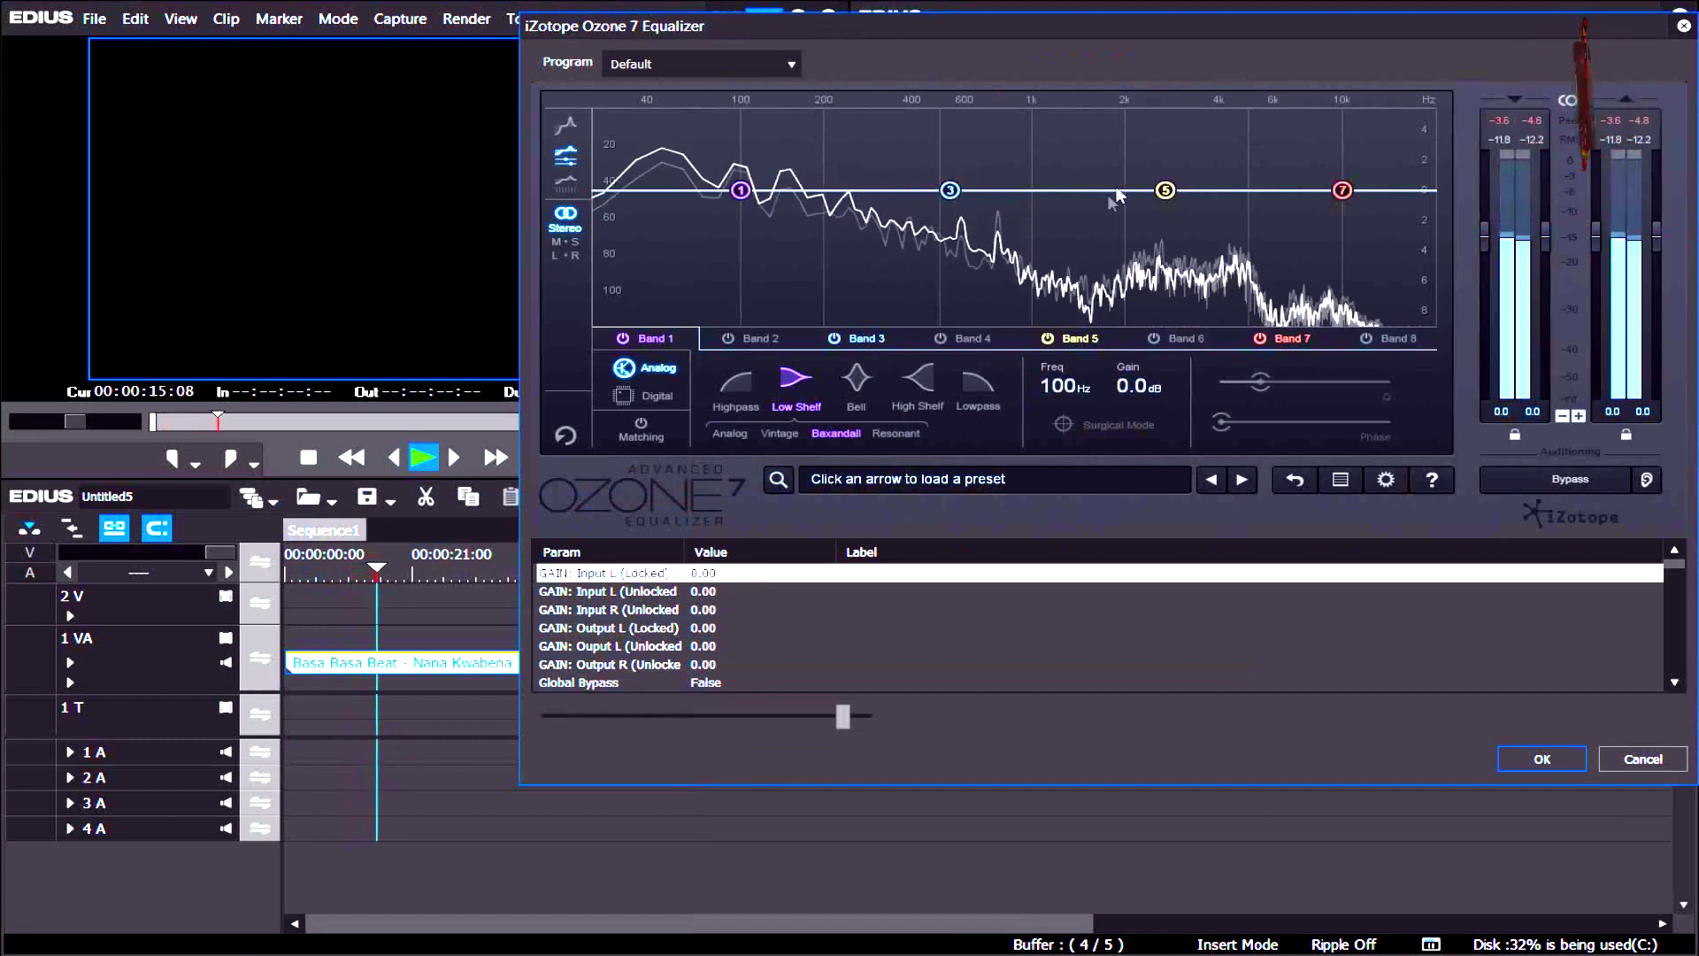
- Lower equalizer band 1 to about -7.1 dB at 101 Hz, band 3 near 526 Hz, and band 5 to about -5.7 dB at 2.64 kHz
drag(743, 197, 744, 302)
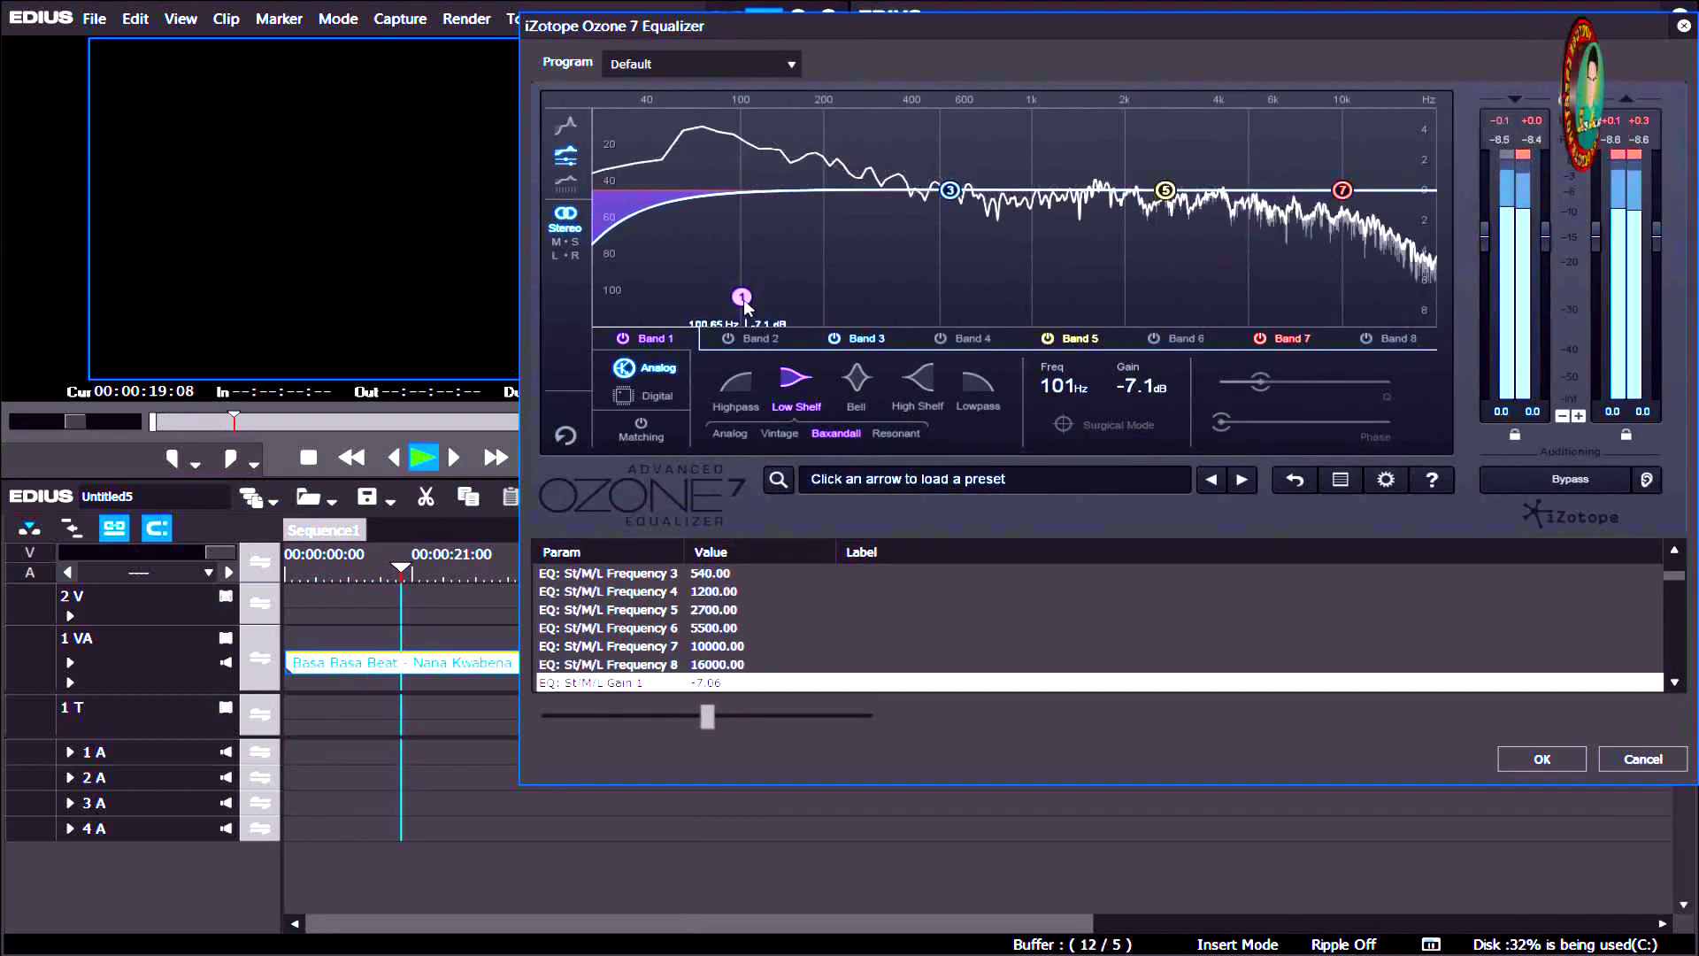
click(952, 192)
drag(956, 197, 947, 241)
drag(1166, 190, 1162, 276)
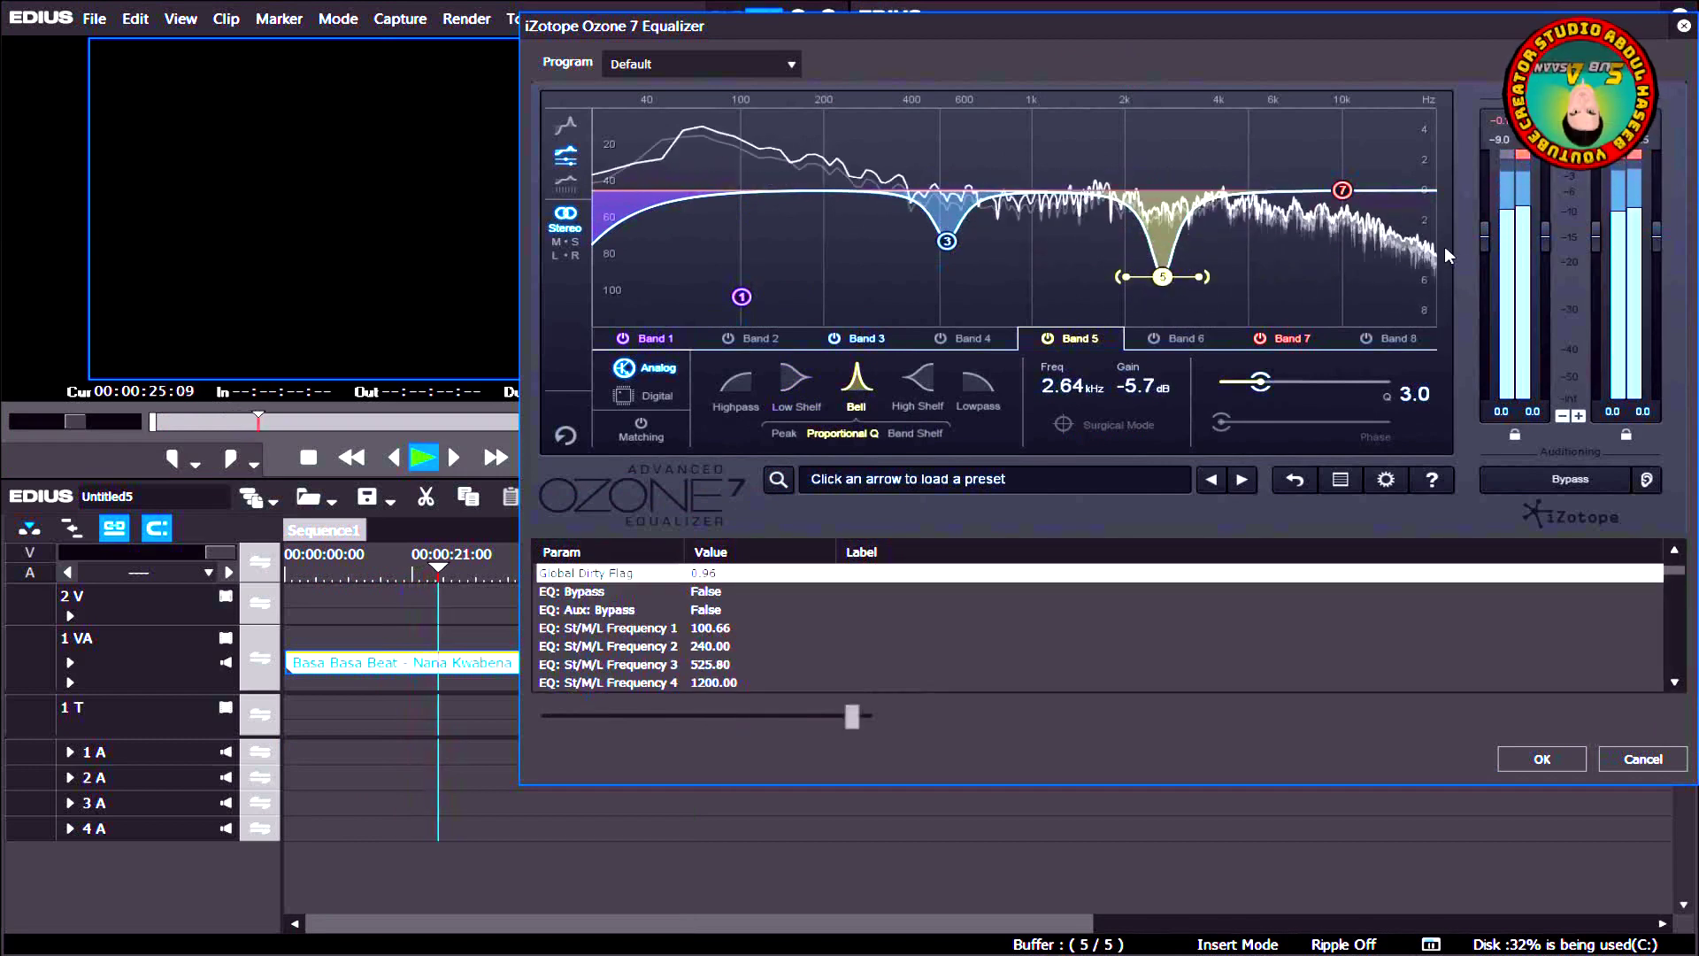
- Set the equalizer's input gain to about -16.6 dB and output gain to about 4.7 dB, and close its window
drag(1484, 230, 1488, 326)
drag(1596, 235, 1590, 199)
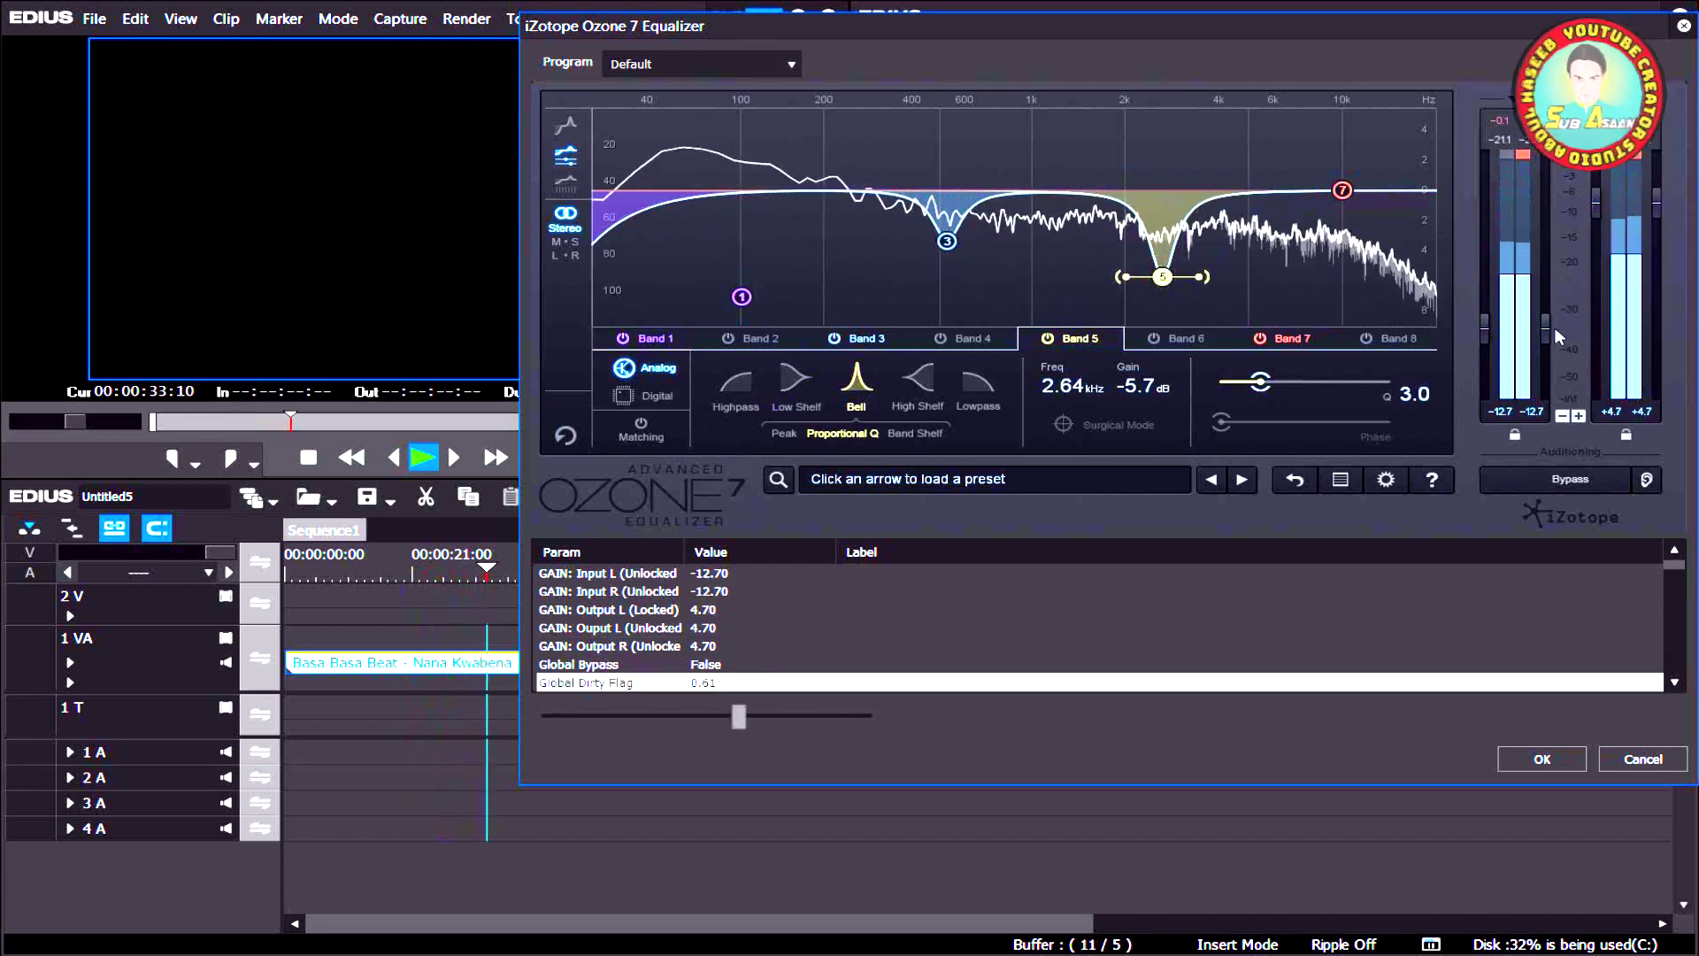
drag(1544, 327, 1547, 363)
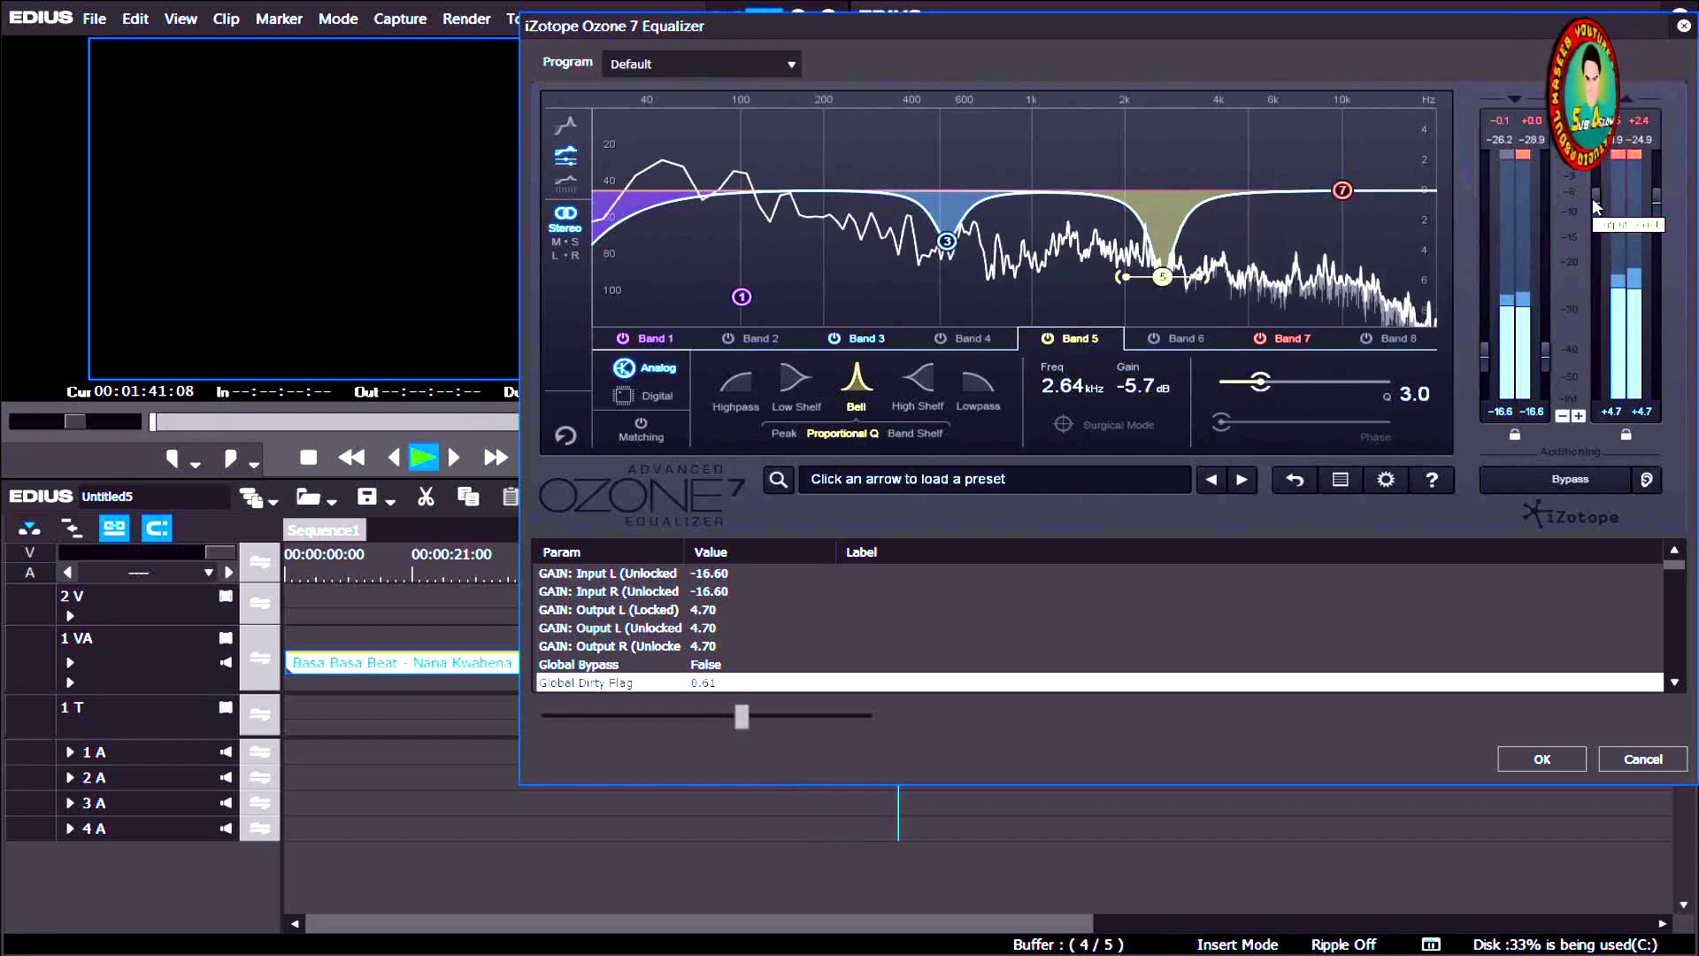
click(1684, 25)
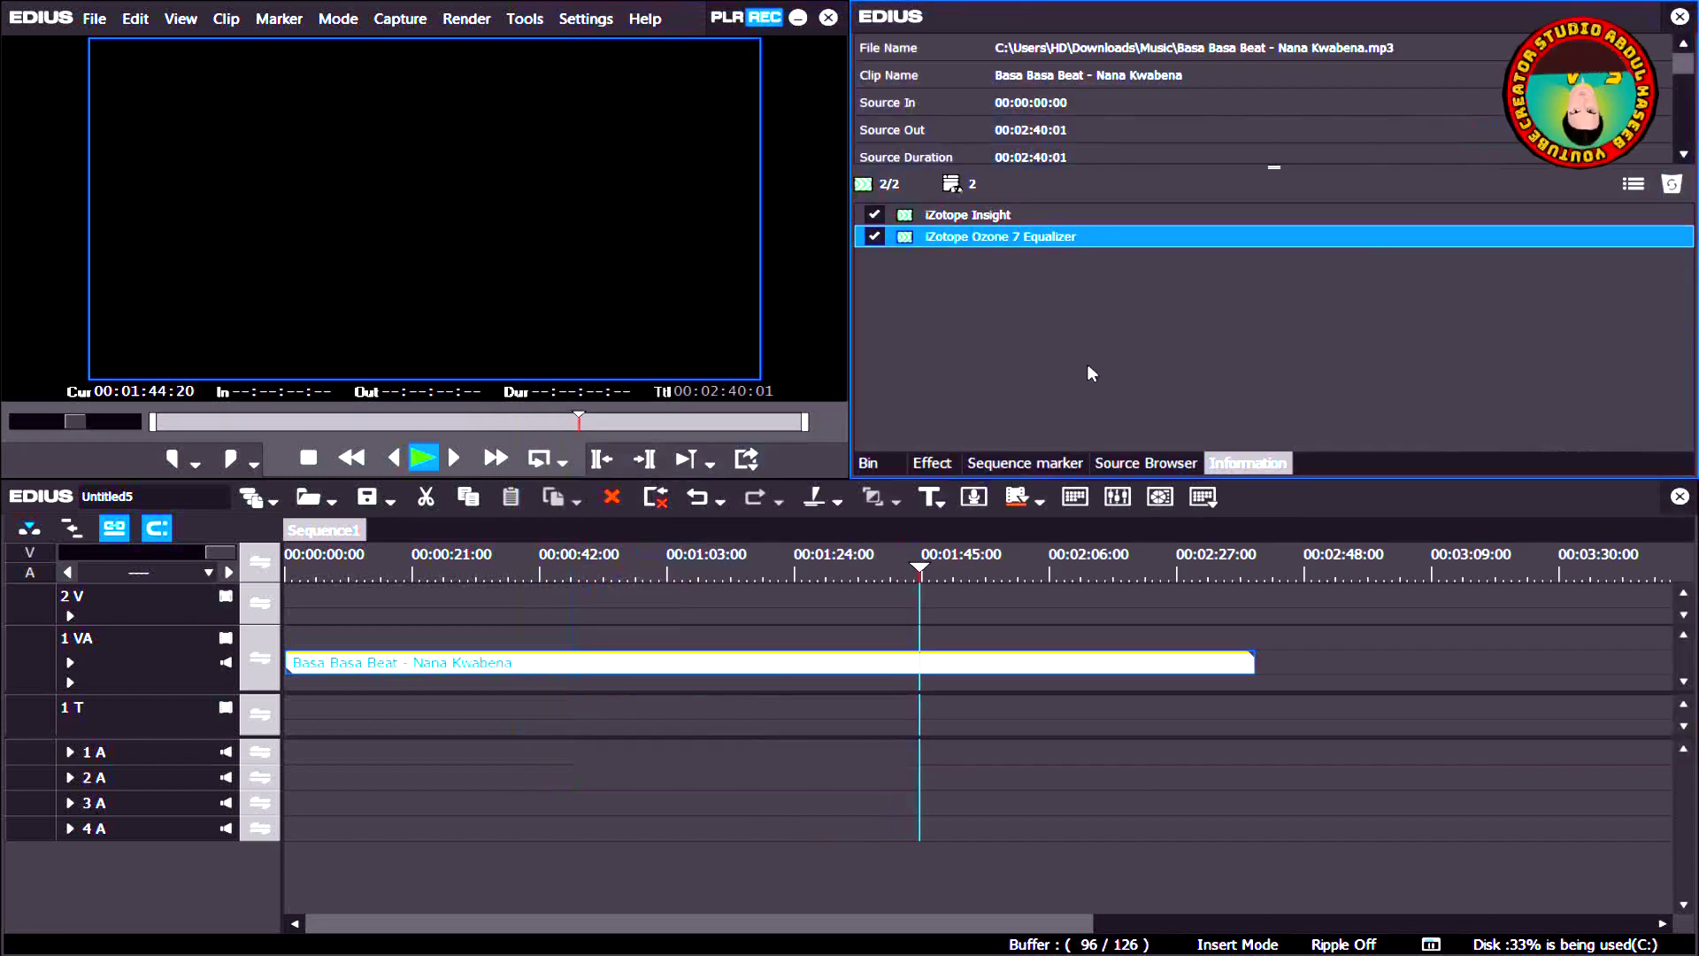
- Move the playhead back to about 00:00:46:21, apply the iZotope Ozone 7 Maximizer filter to the clip, and open its settings
drag(781, 576, 713, 576)
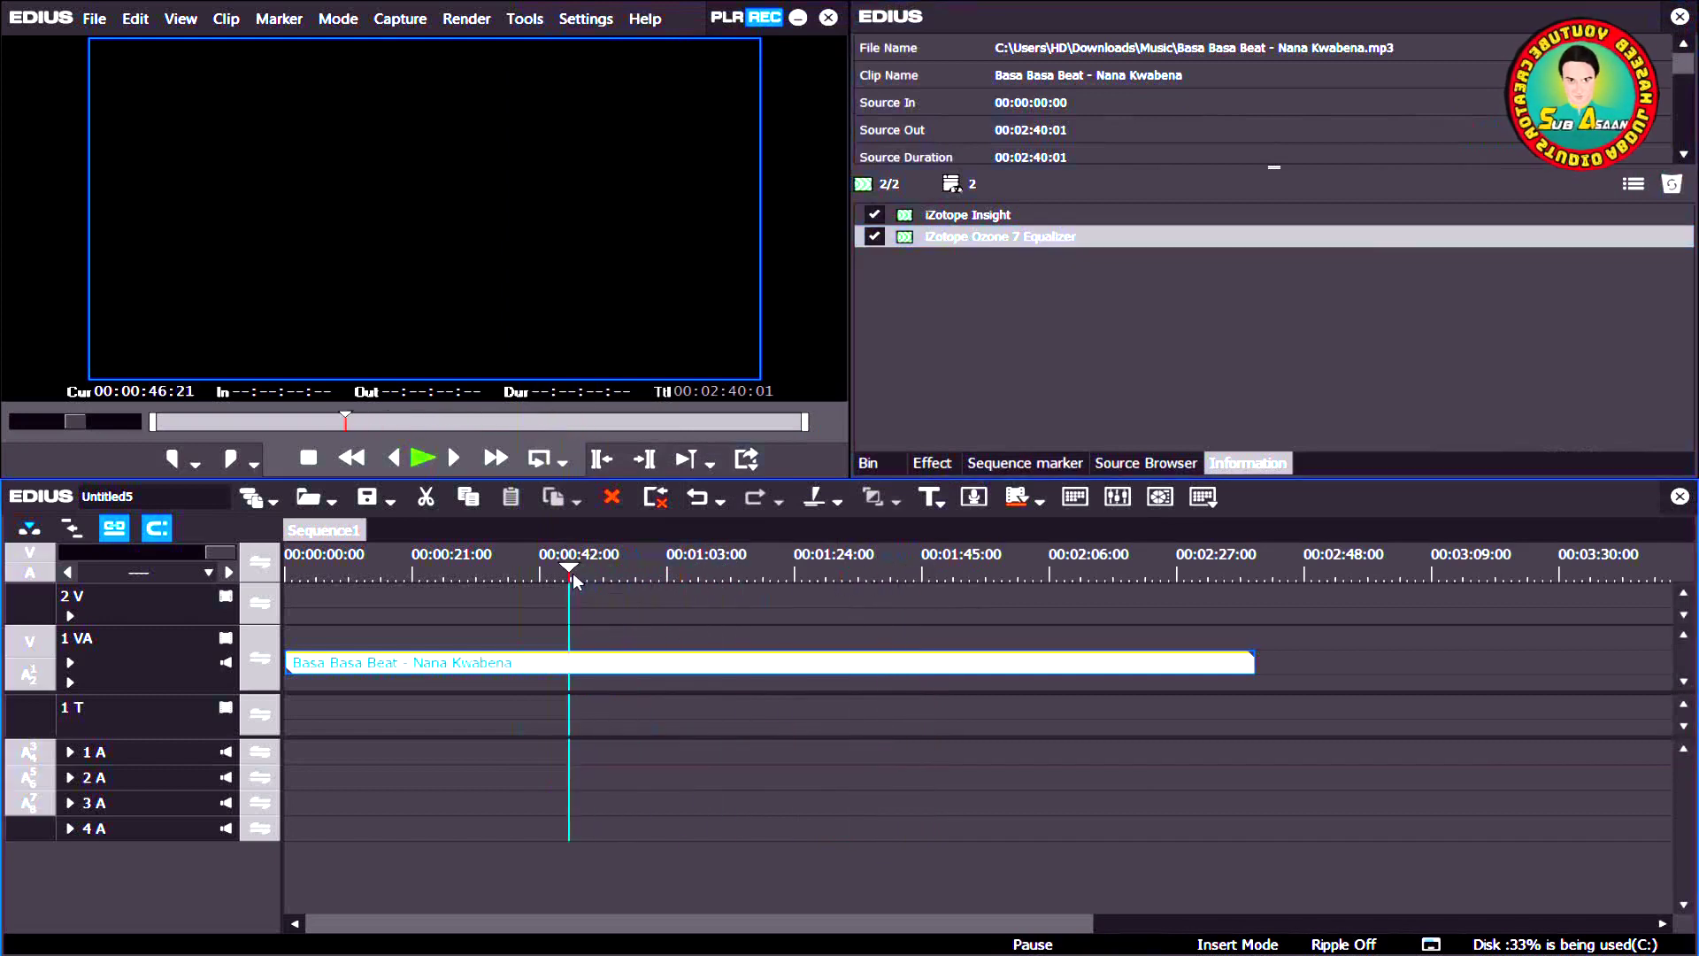
click(944, 461)
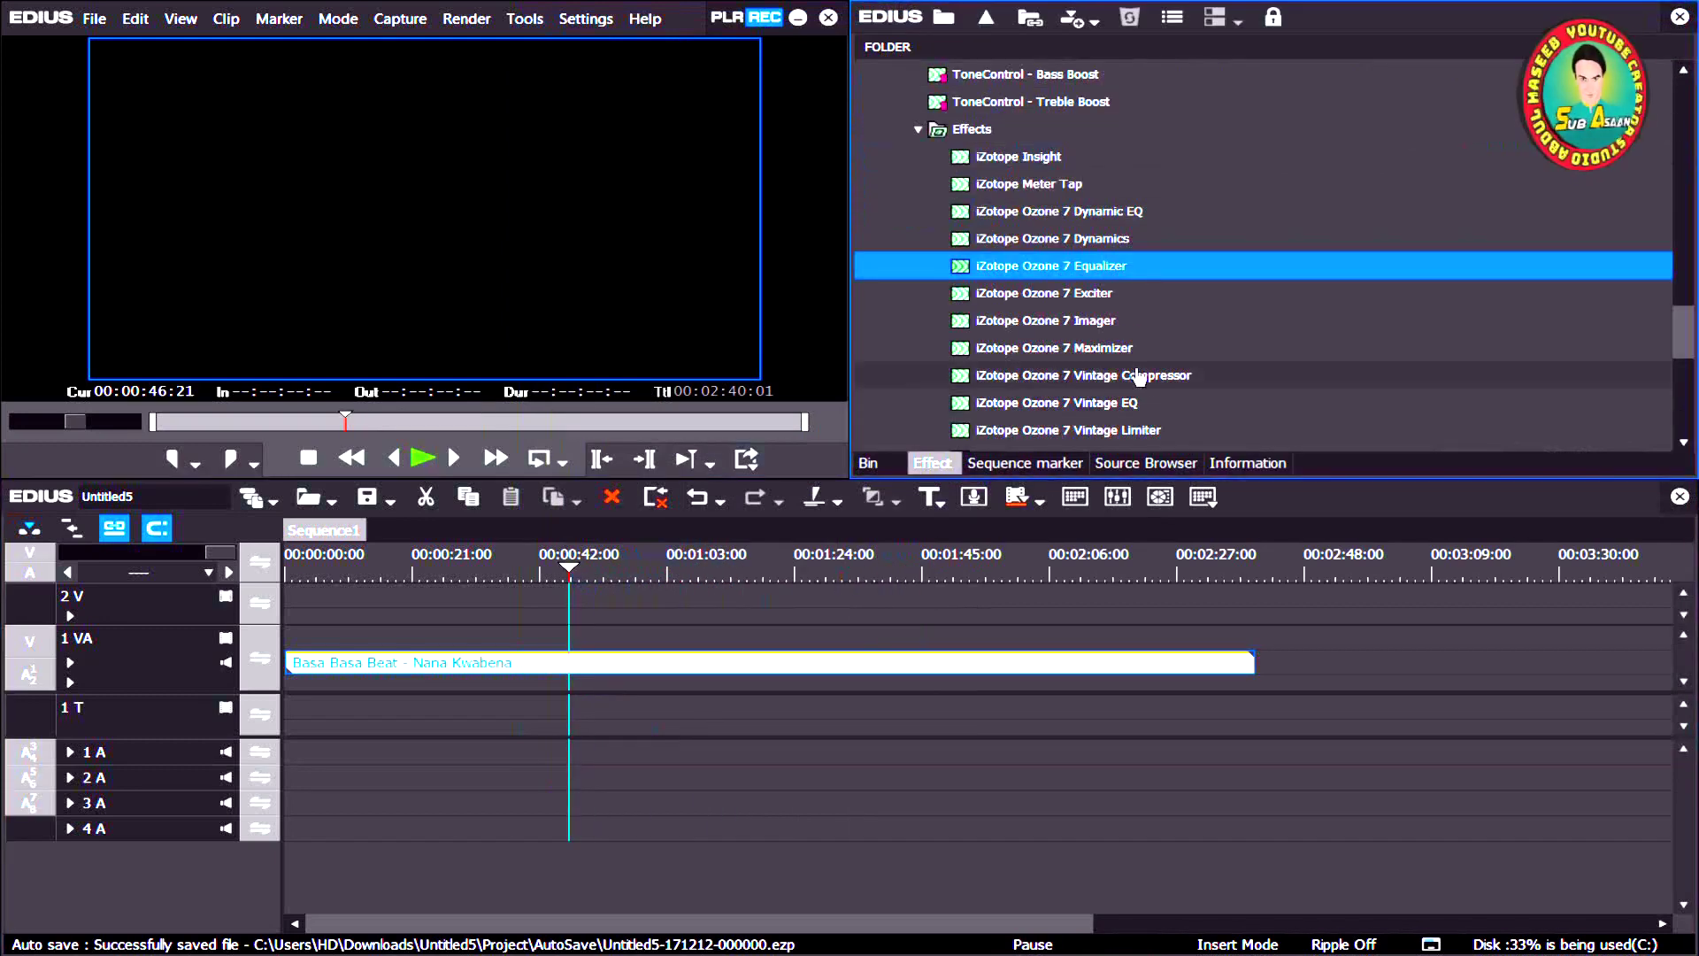
click(1106, 354)
drag(1107, 354, 903, 668)
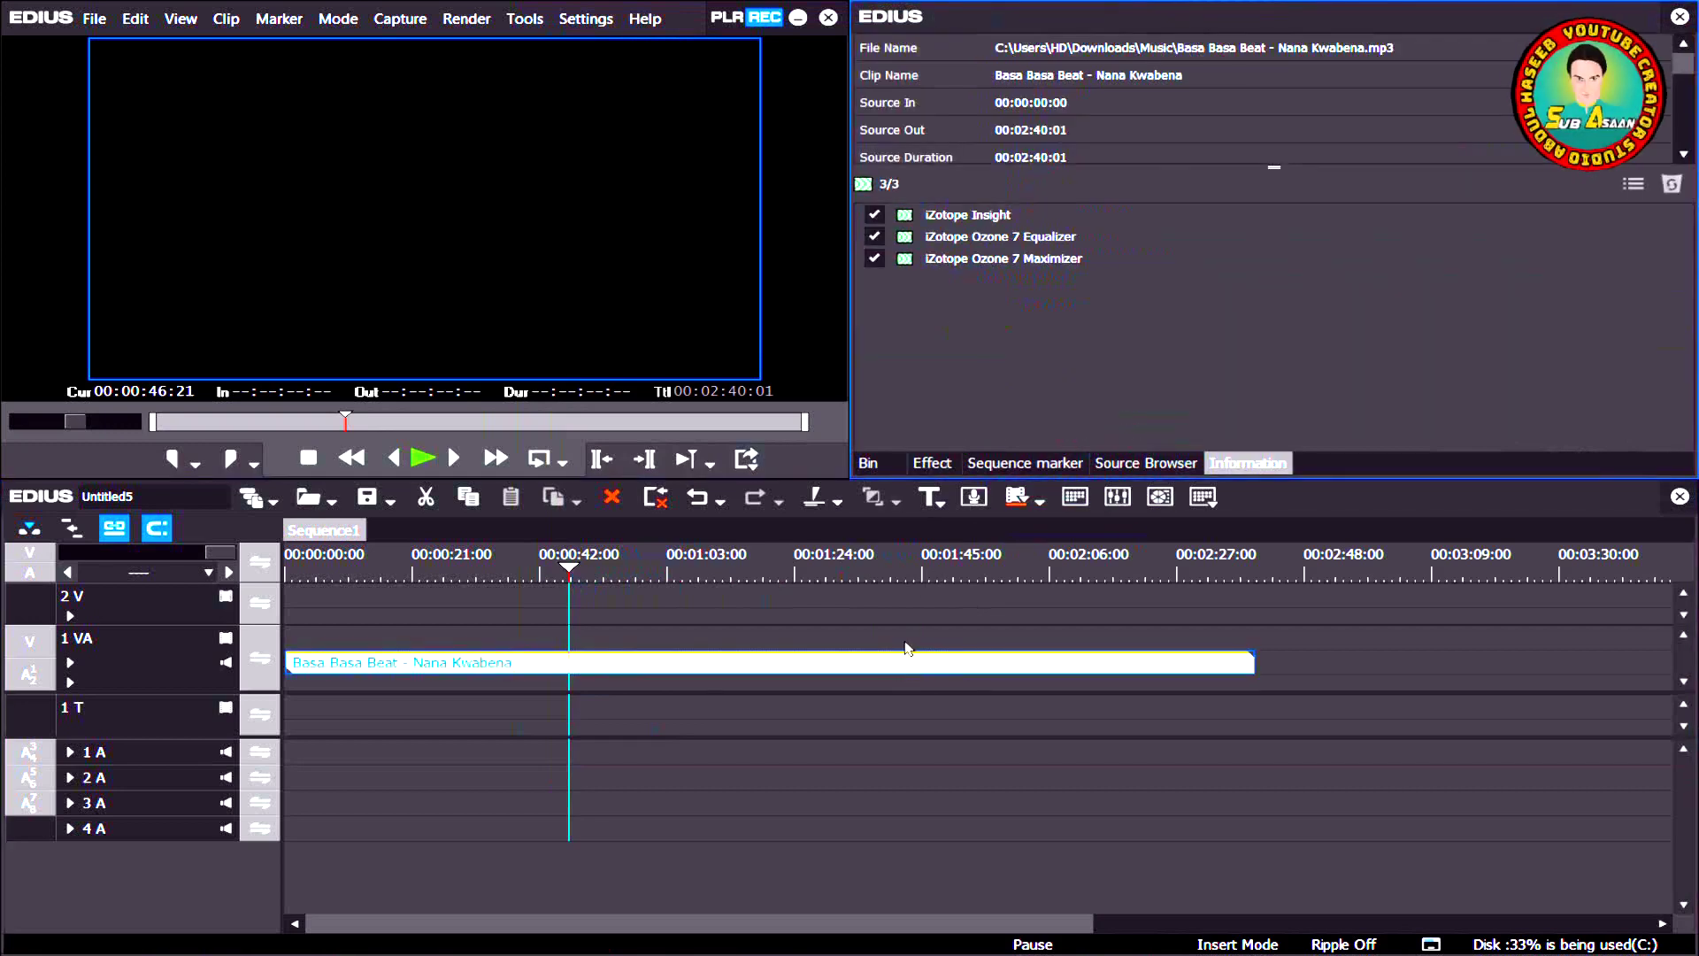
click(976, 258)
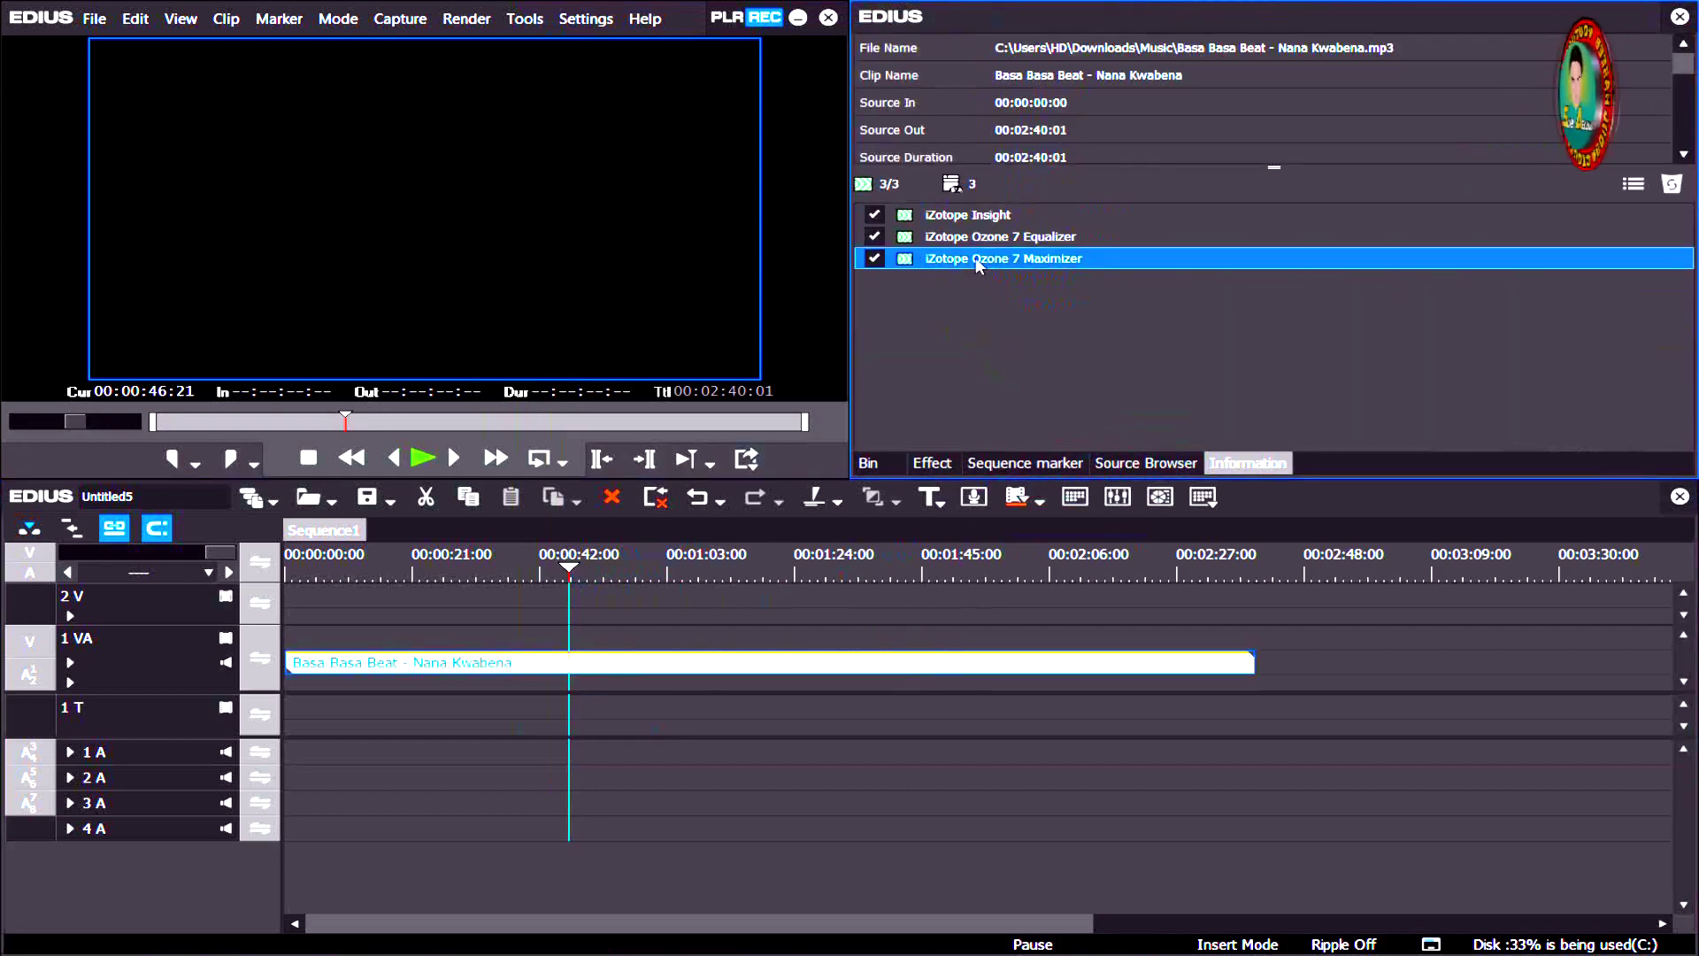
double_click(978, 259)
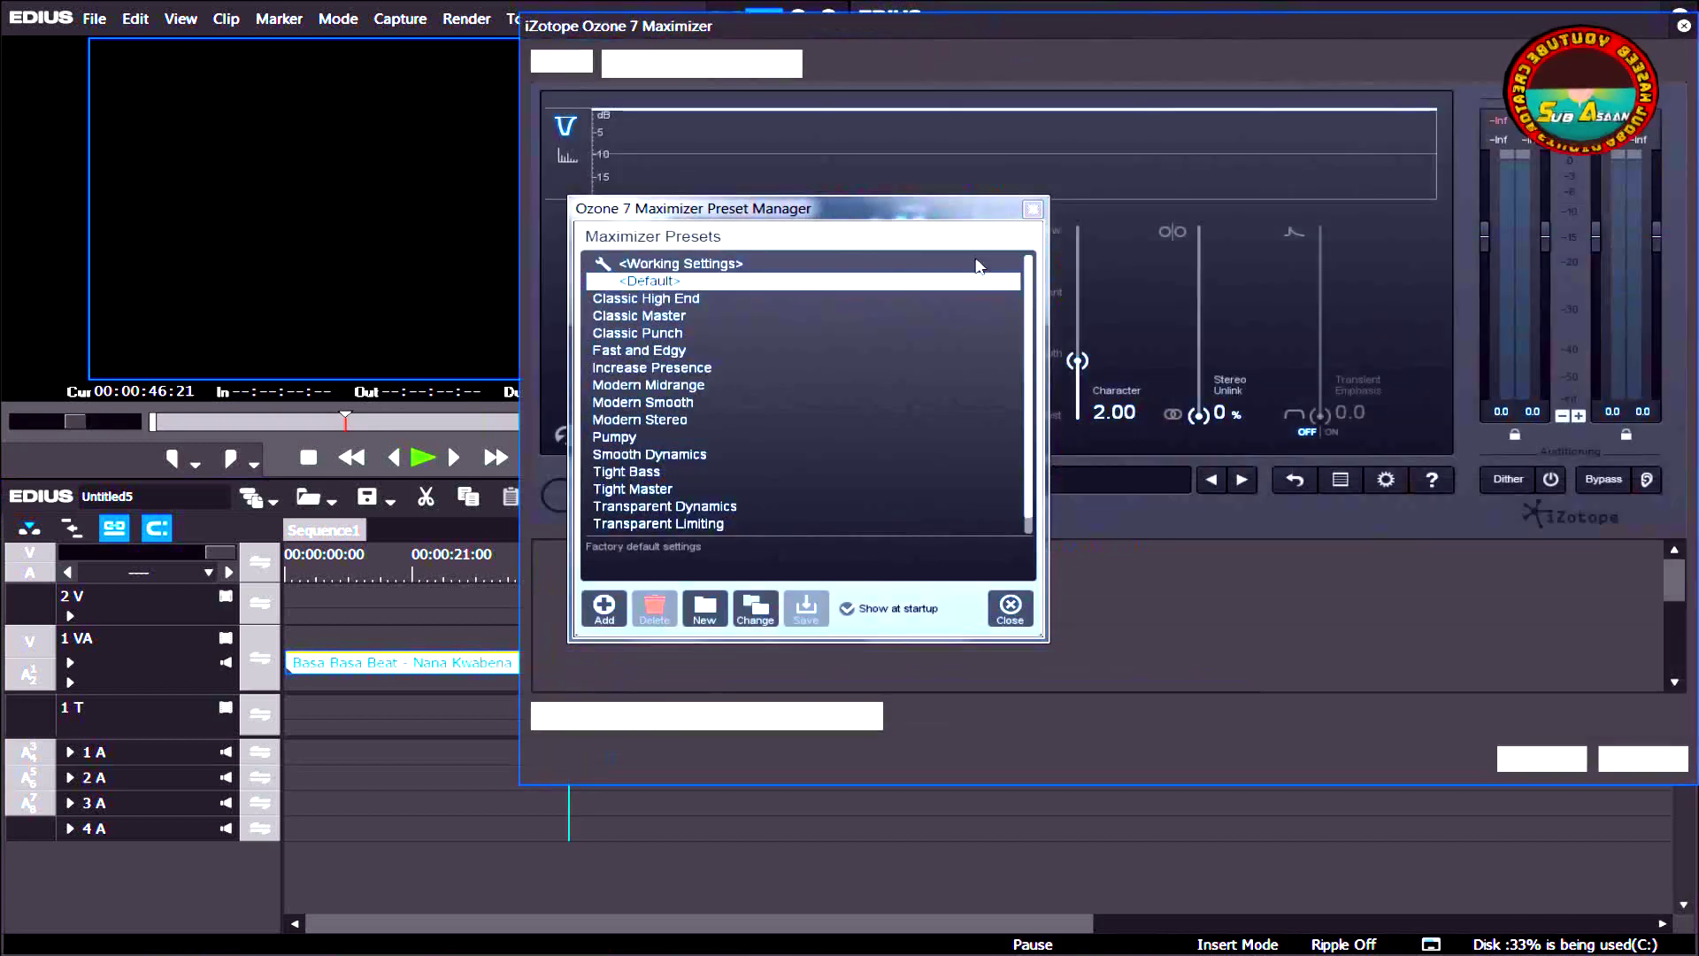
- Close the Maximizer preset manager without loading a preset, and play the clip with the Maximizer window in front
click(1032, 211)
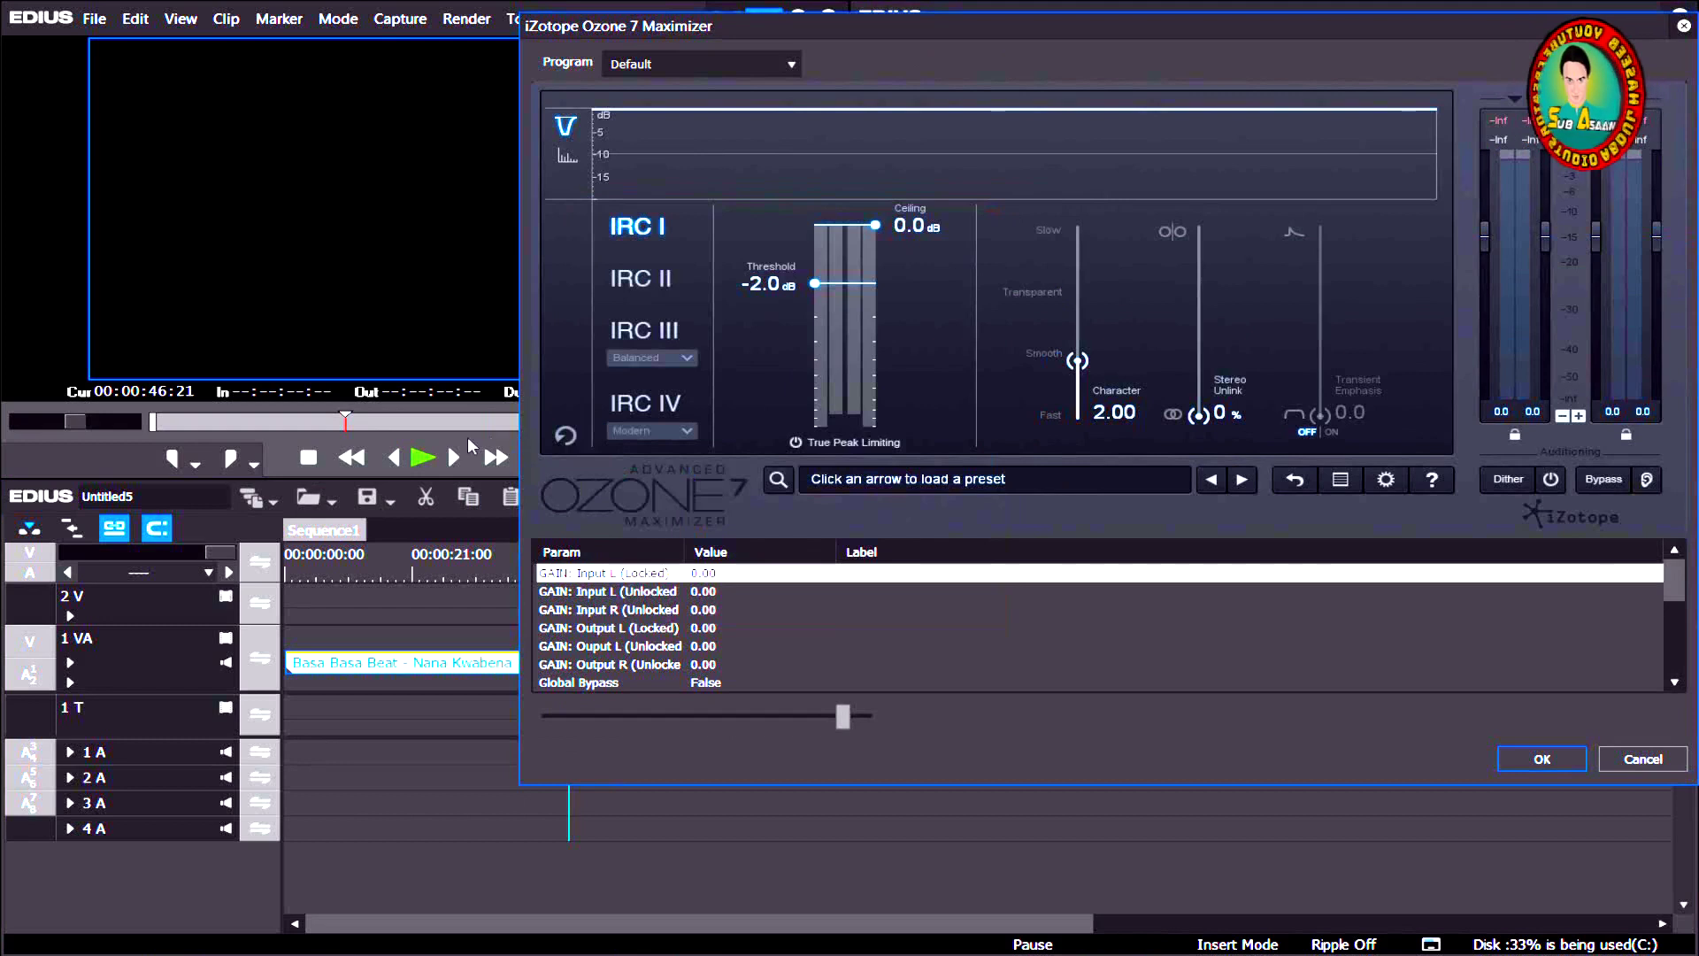
click(420, 459)
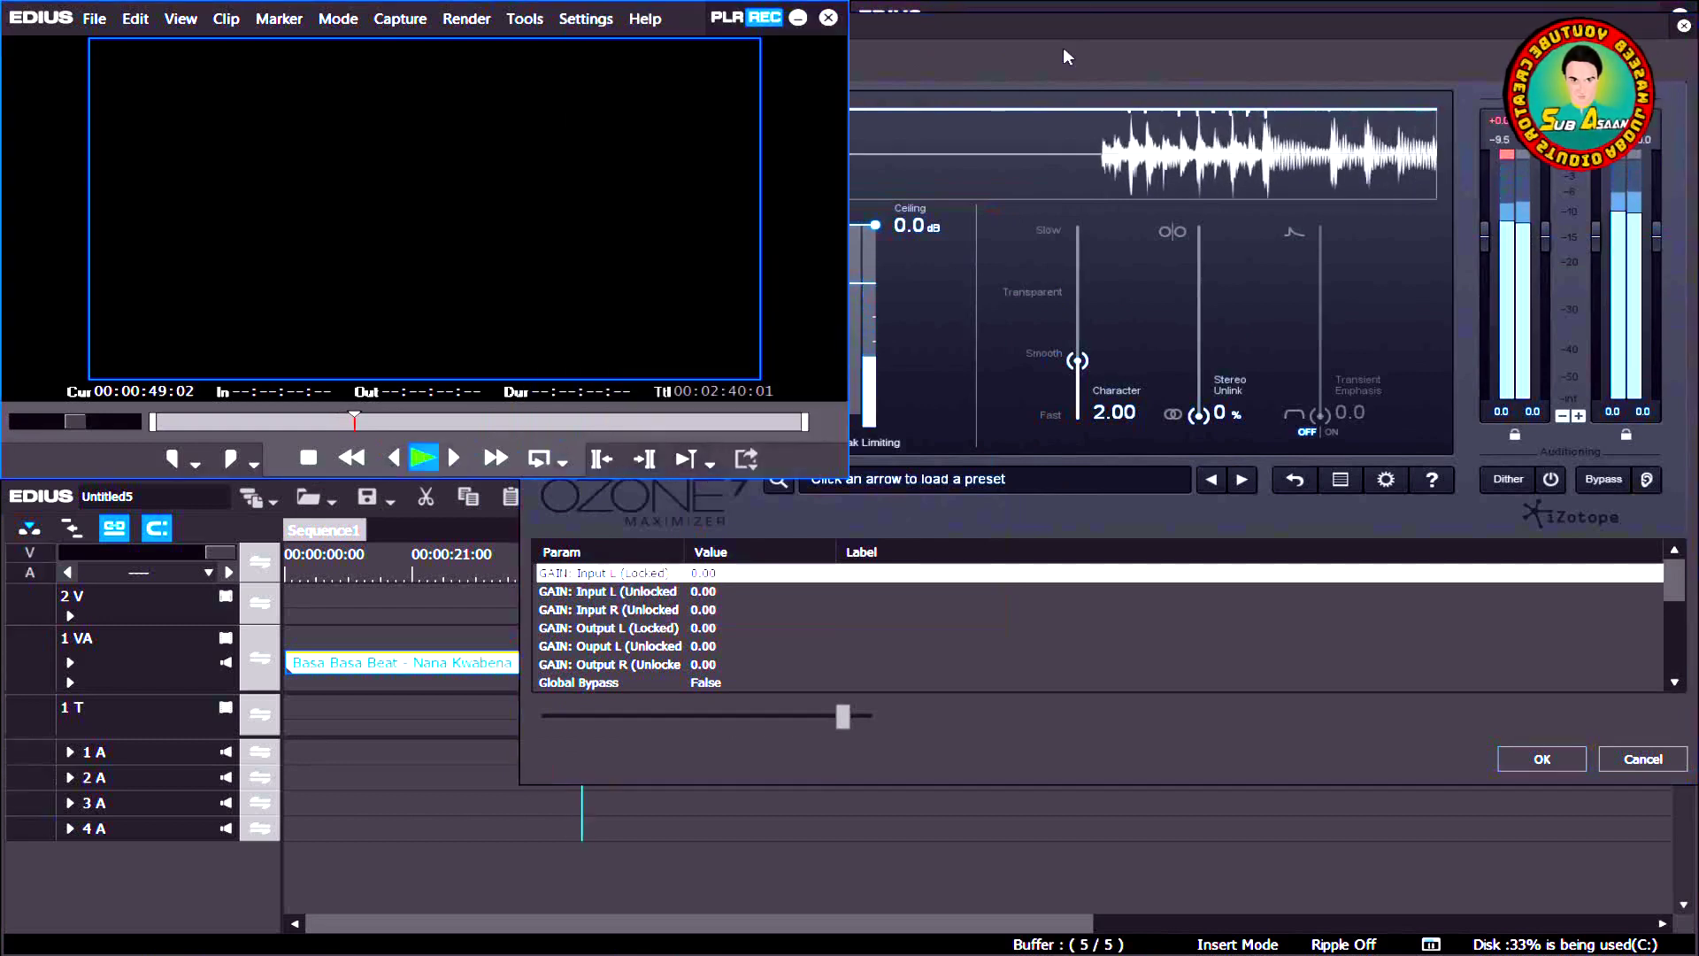
click(903, 263)
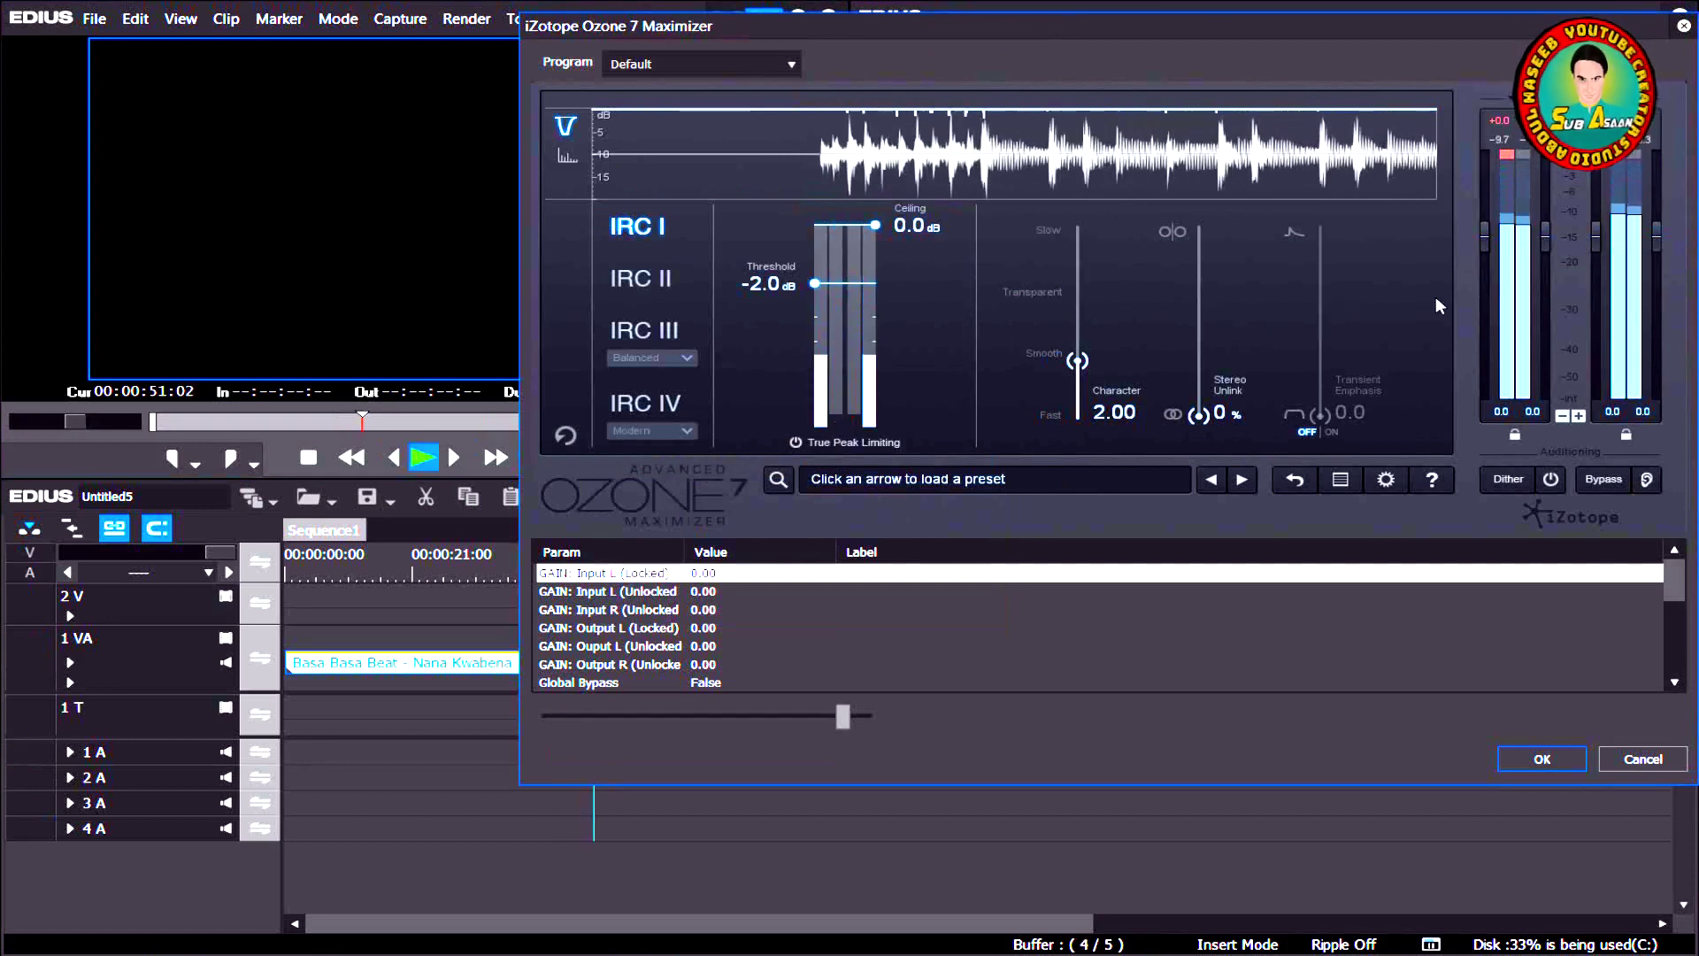
- Set the Maximizer's input gain to about -5.3 dB, output gain to about 1.9 dB, and character to about 2.12
drag(1484, 232, 1486, 347)
drag(1595, 232, 1604, 232)
drag(1547, 334, 1546, 275)
mouse_move(1090, 366)
mouse_down()
mouse_move(1079, 279)
mouse_move(1077, 358)
mouse_up()
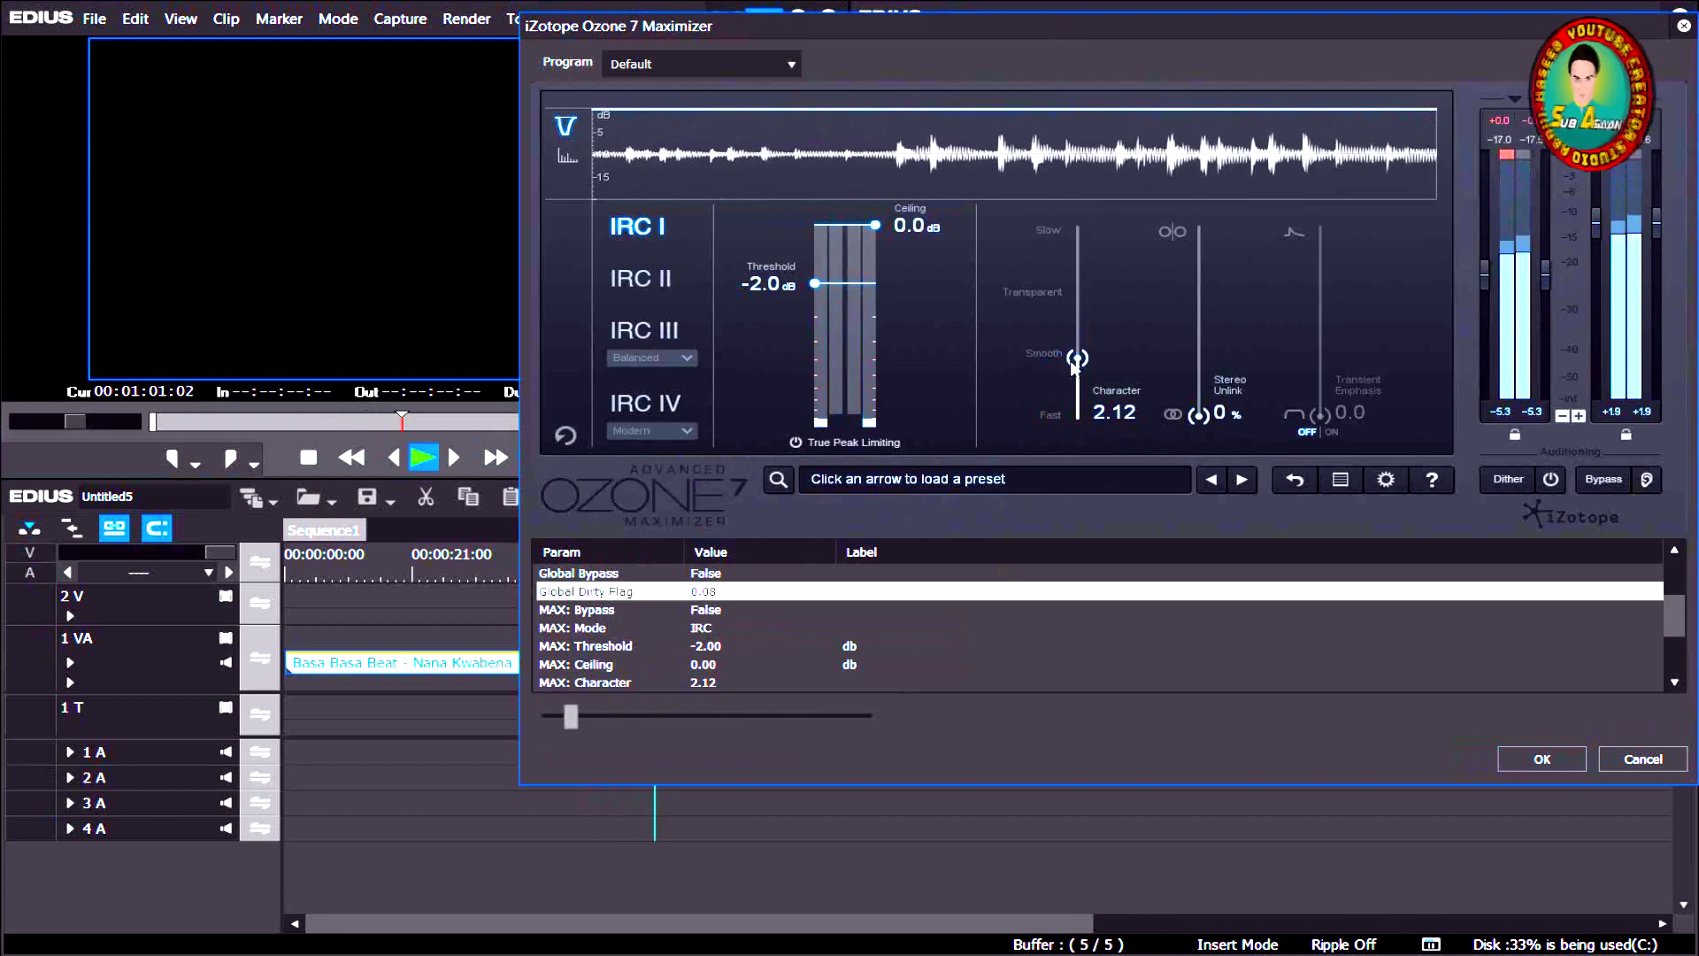
- Lower the Maximizer's threshold to about -3.4 dB and ceiling to about -2.0 dB, close its window, and stop playback
mouse_move(816, 284)
mouse_down()
mouse_move(816, 362)
mouse_move(816, 308)
mouse_up()
drag(877, 232, 878, 285)
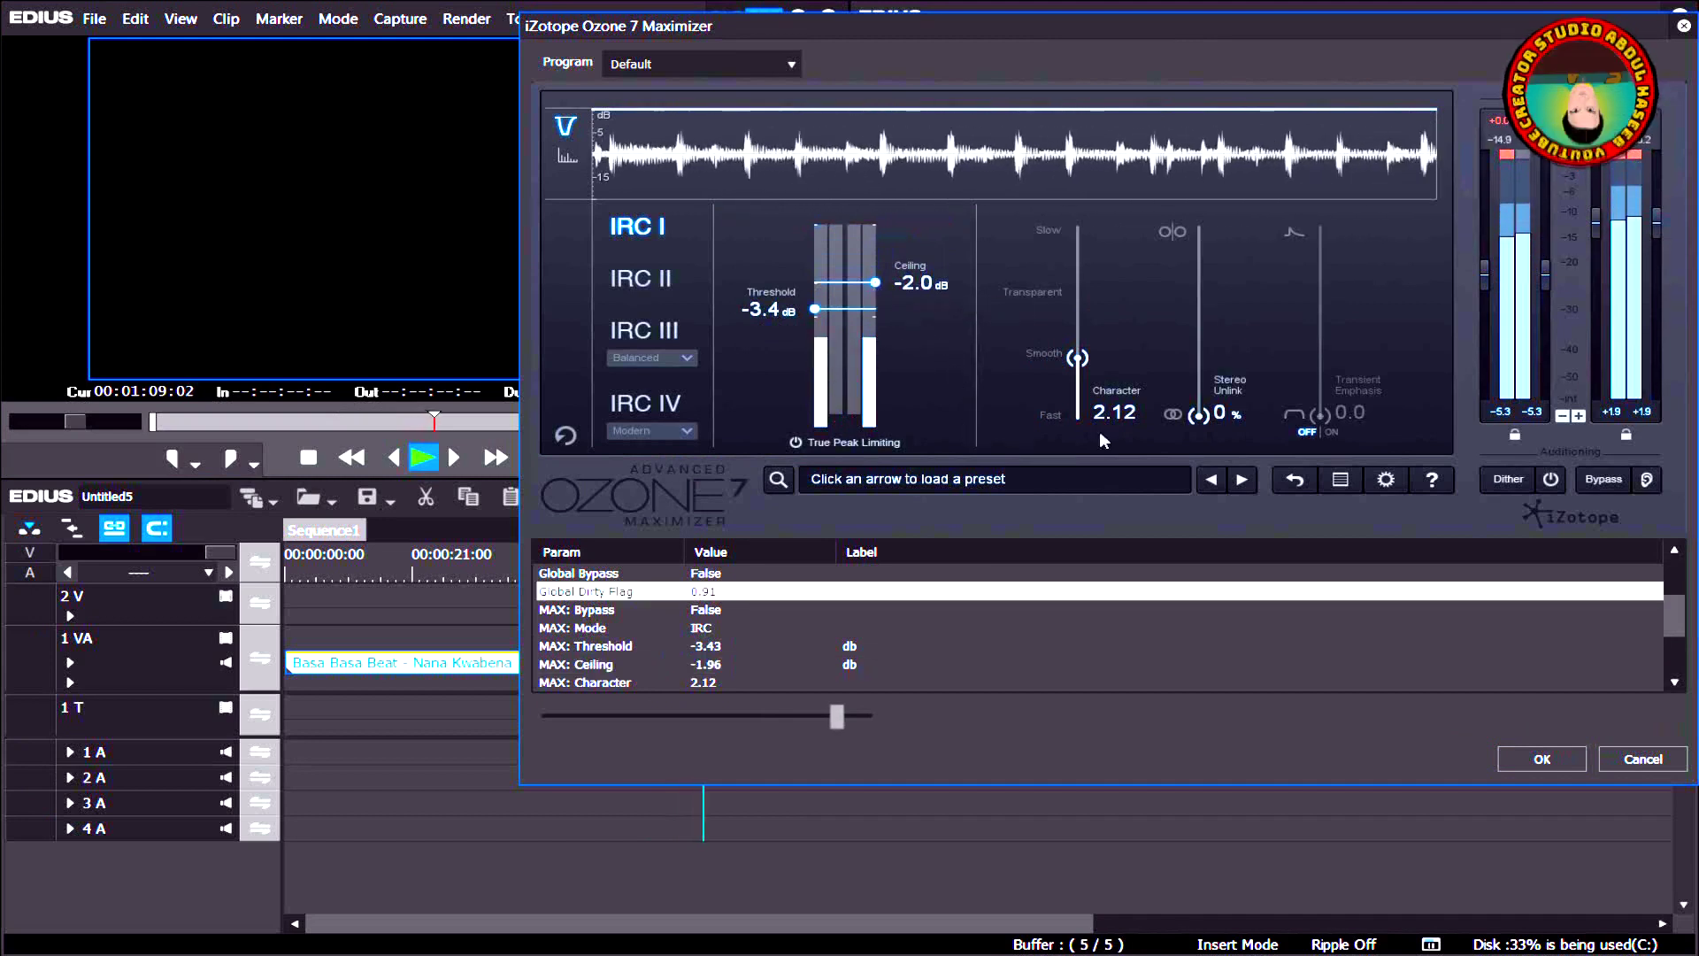
click(1684, 26)
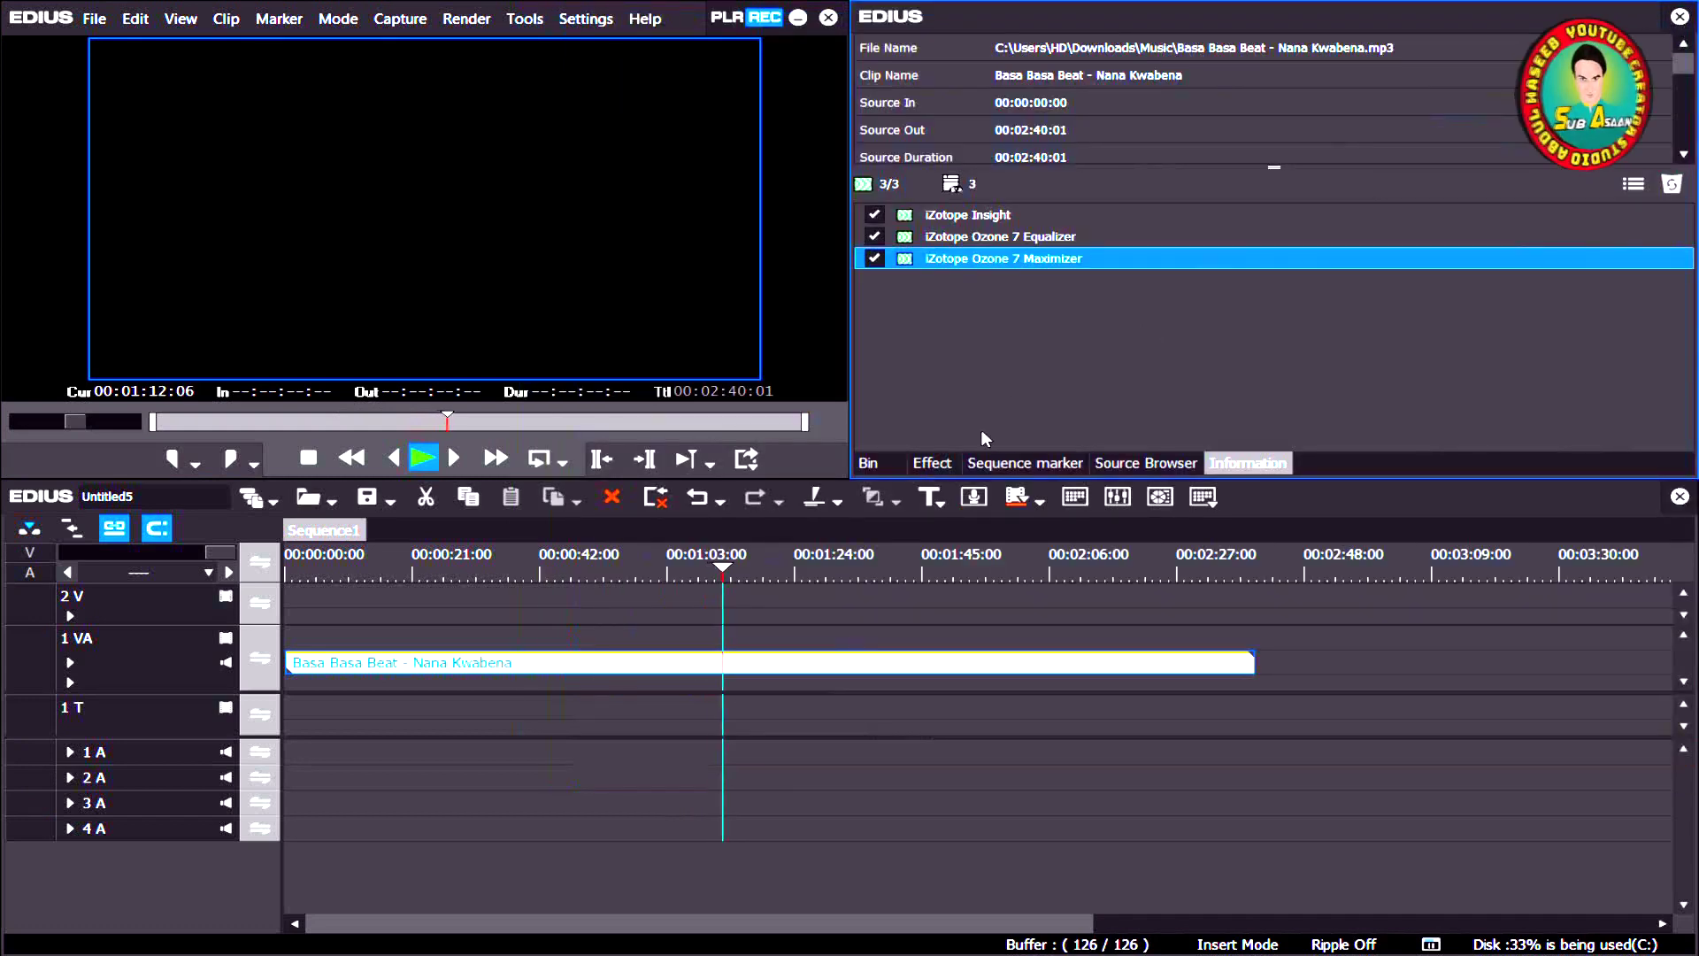
click(306, 461)
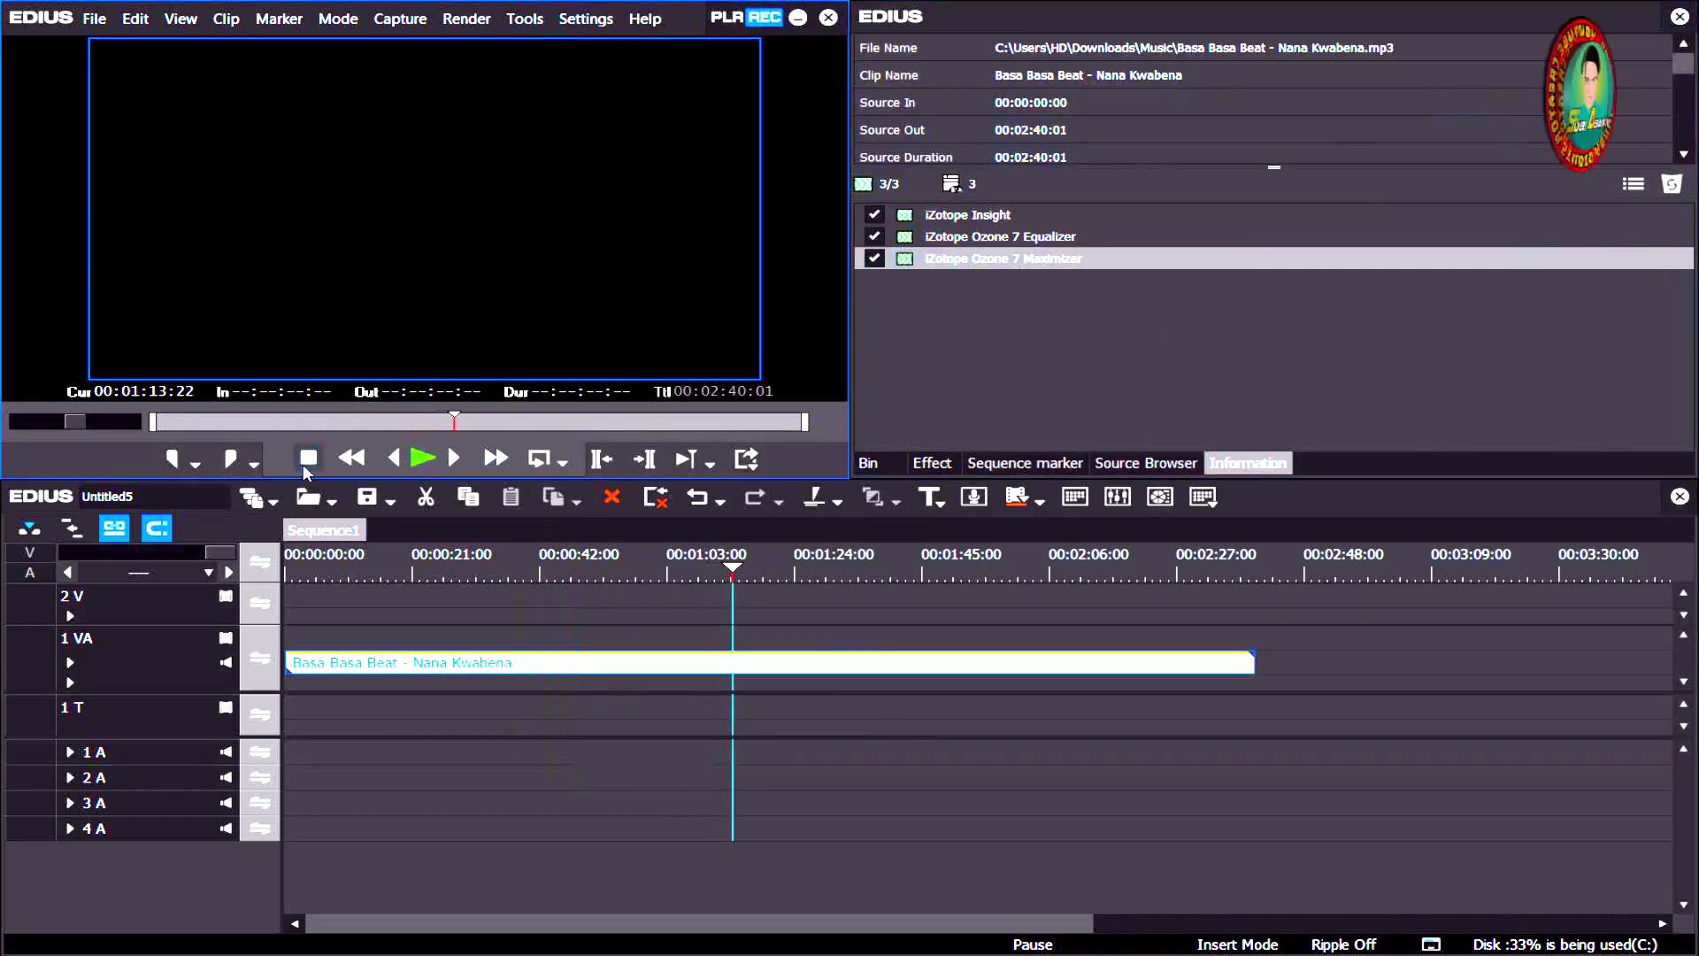
- Move the playhead back to about 00:00:45:00 and apply the RX 7 Spectral De-noise effect to the music clip
click(932, 463)
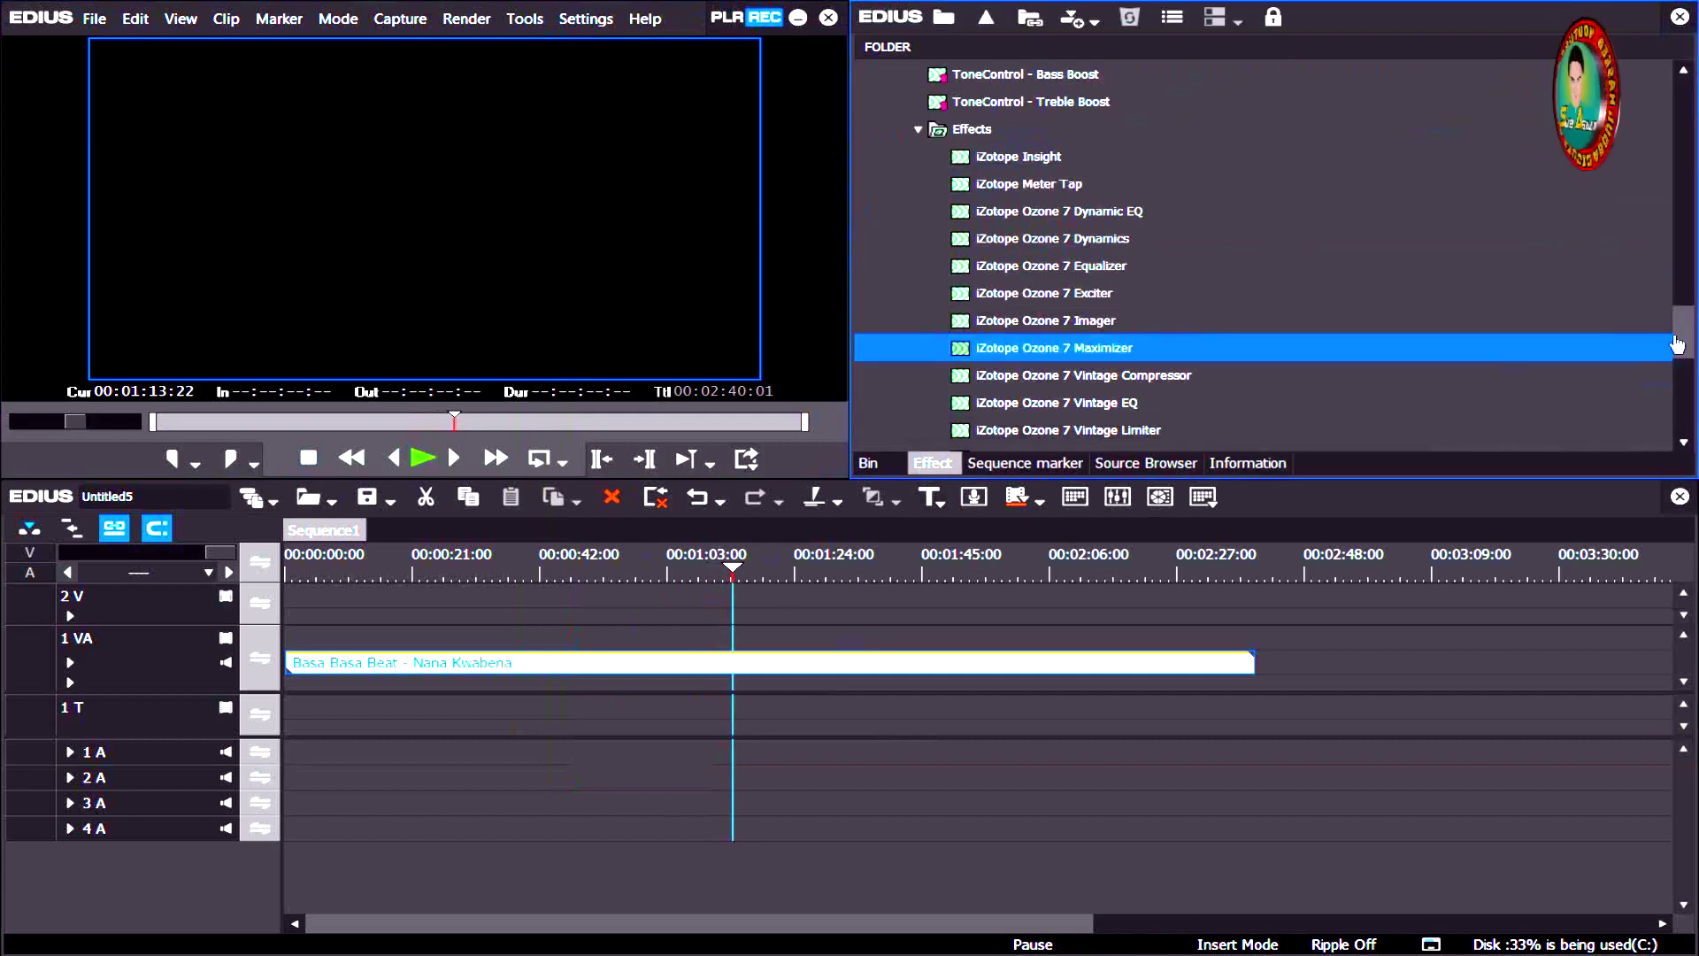
drag(1689, 339, 1688, 395)
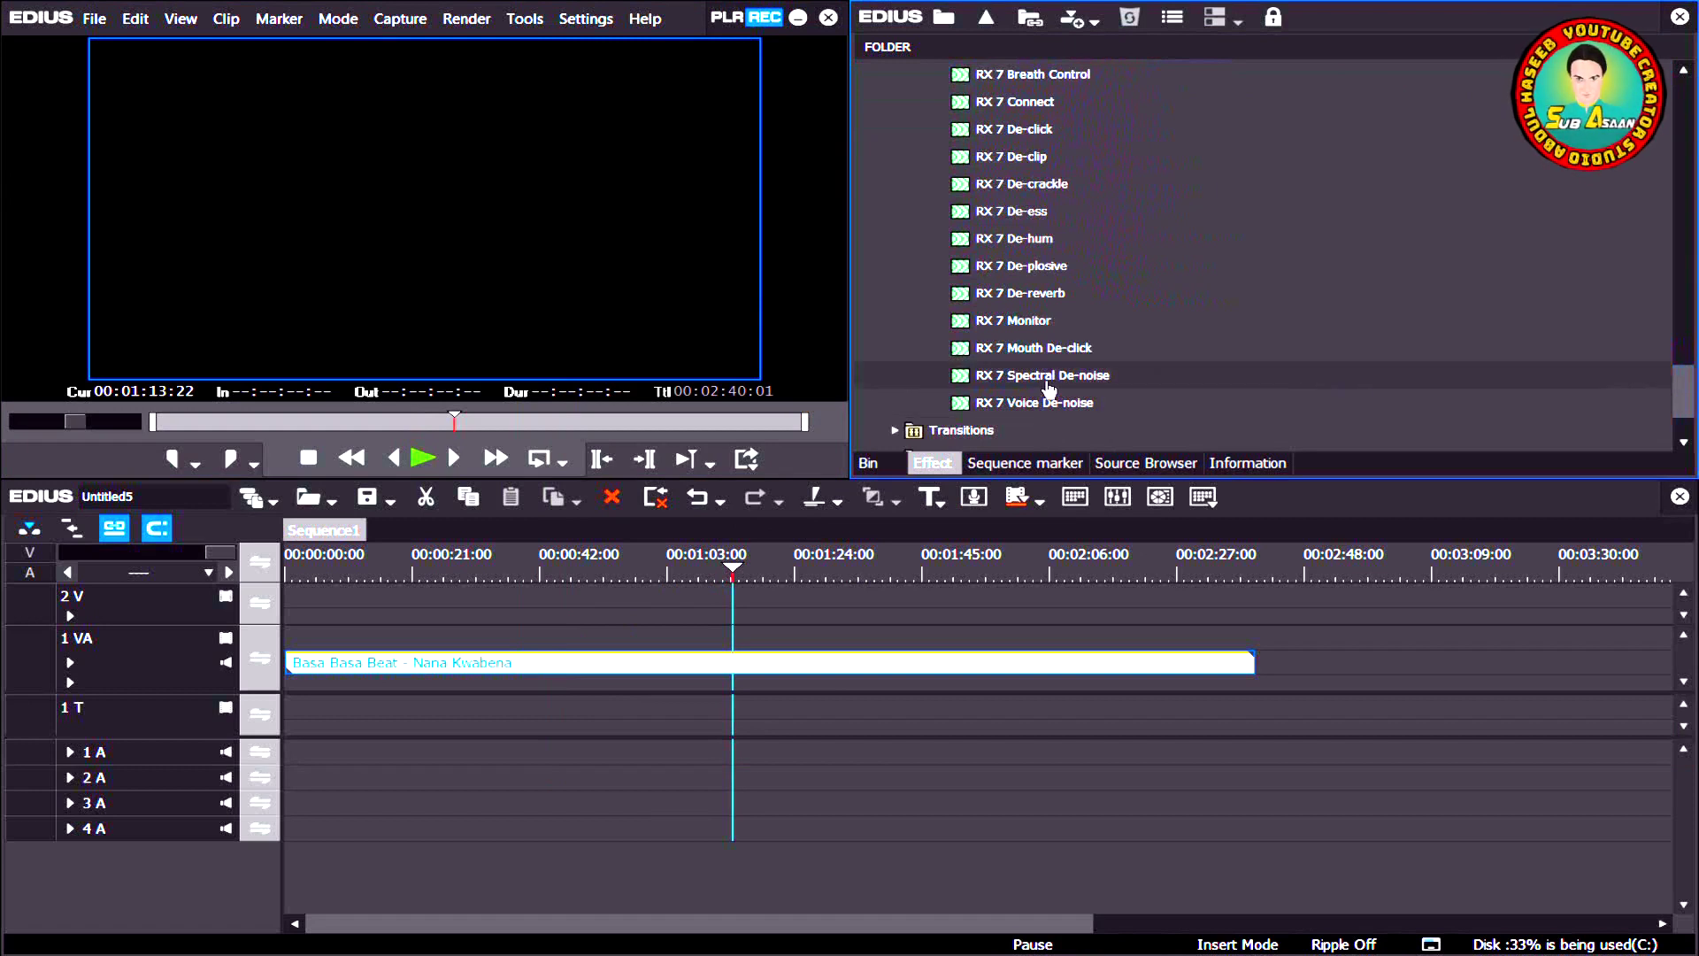
mouse_move(1049, 387)
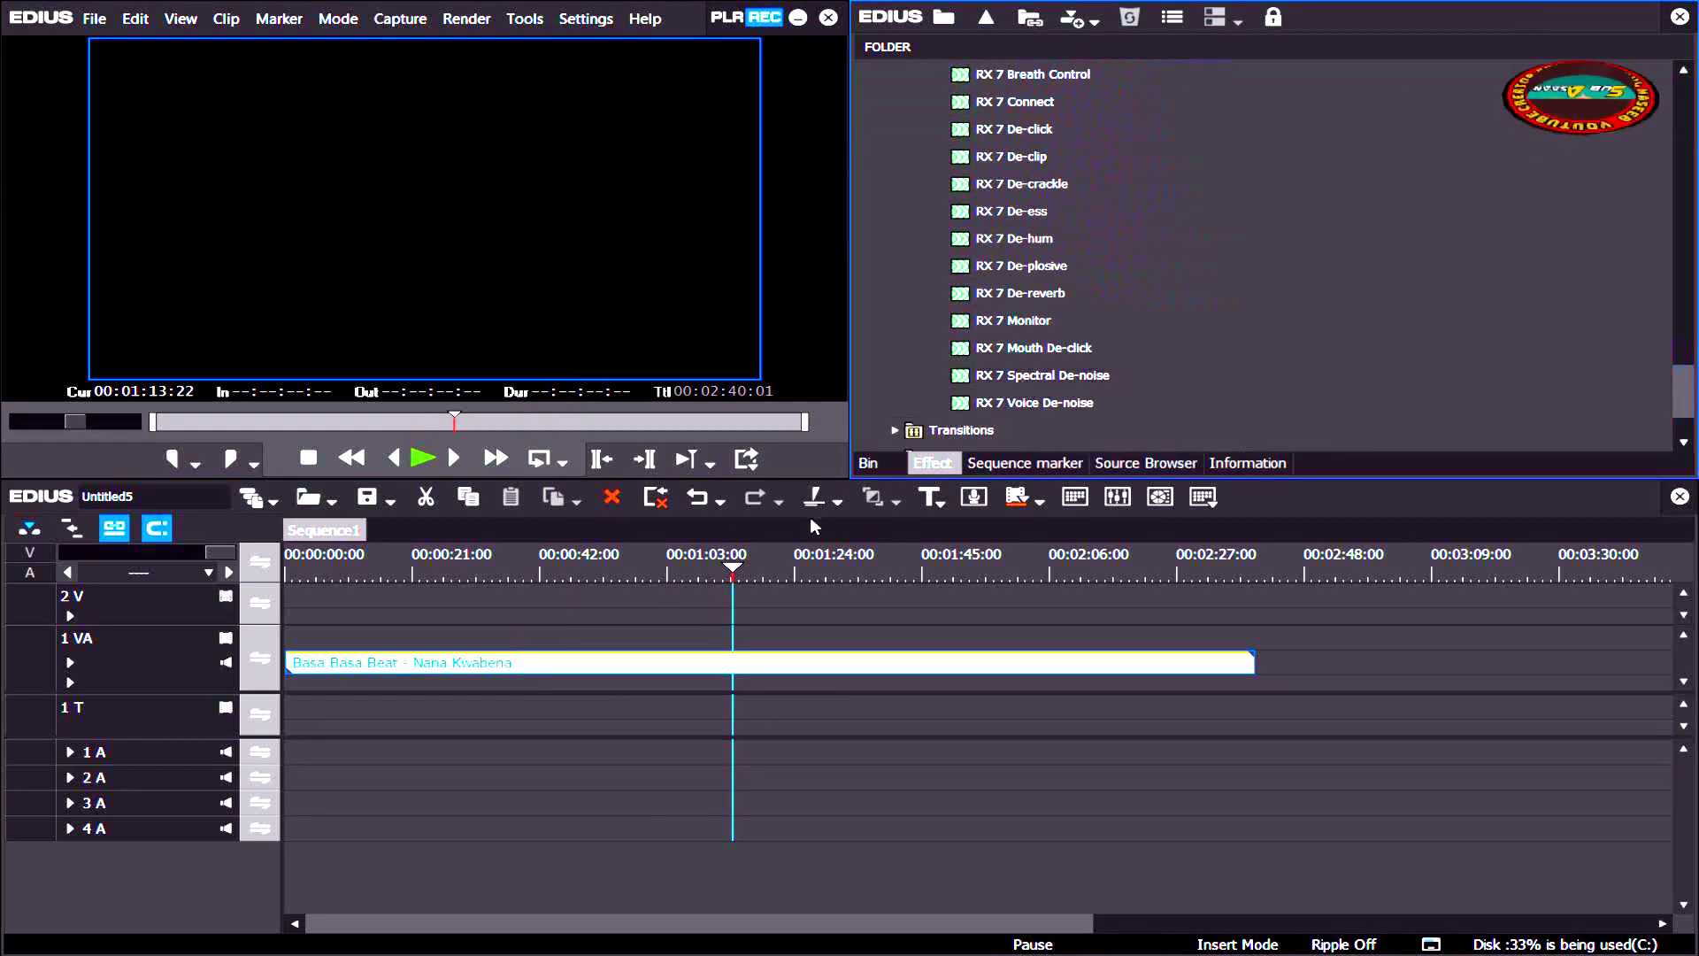
drag(734, 573, 574, 591)
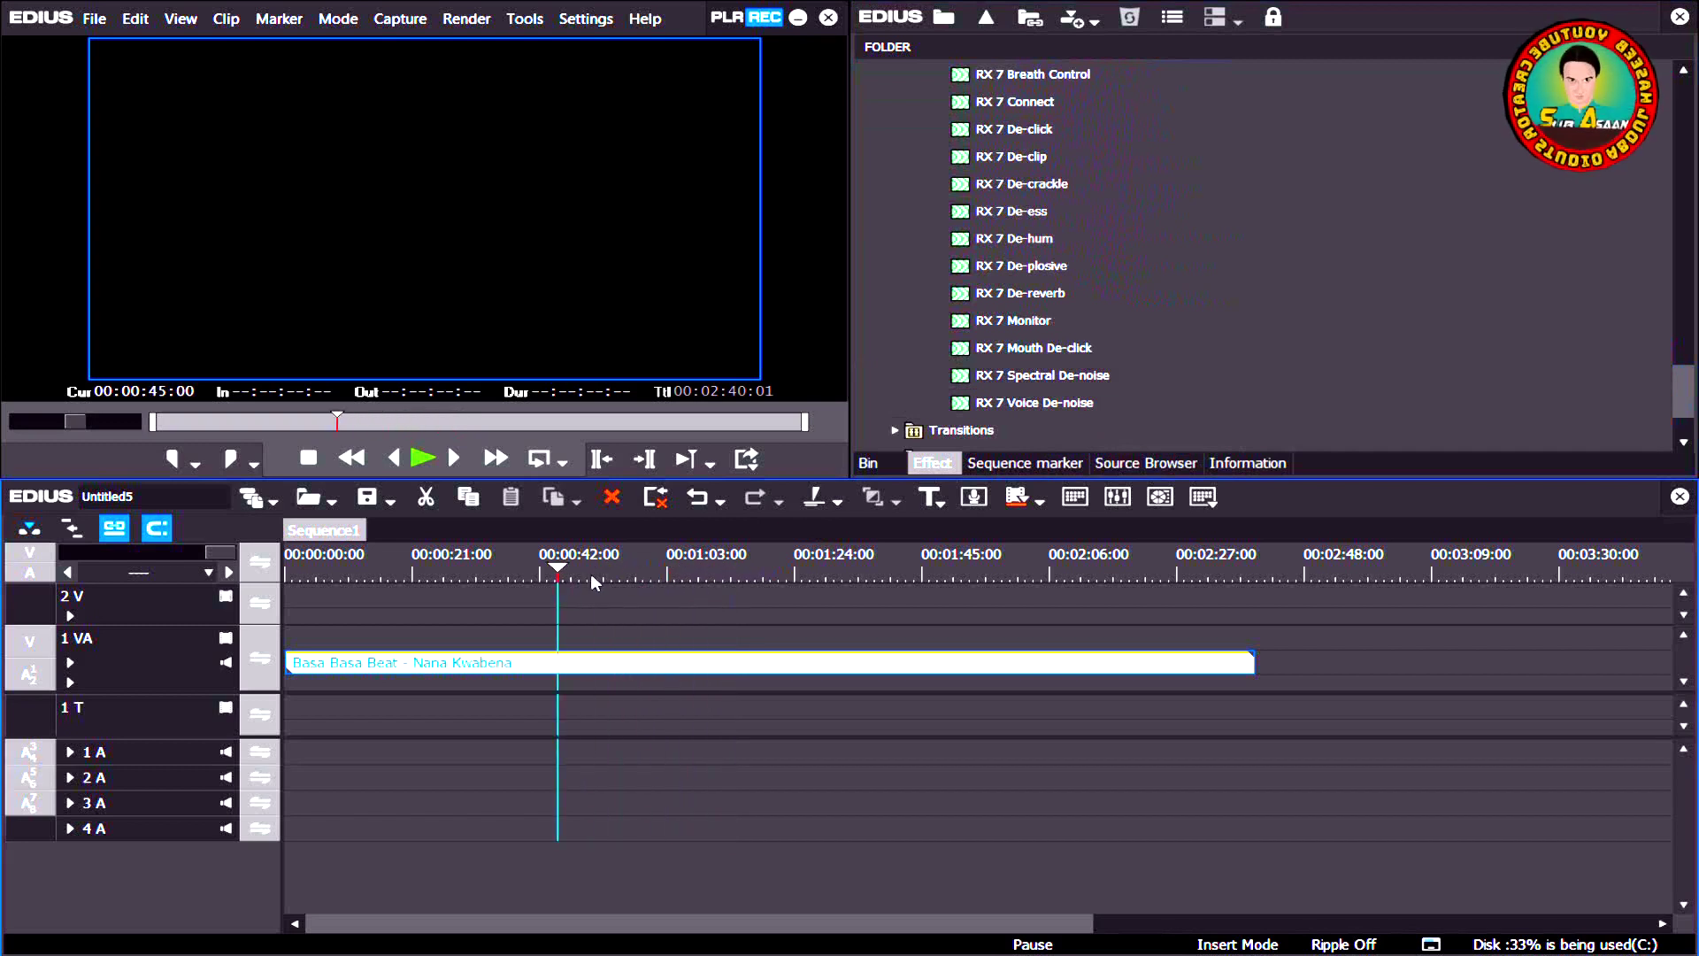
drag(1073, 377, 1035, 476)
drag(950, 619, 931, 665)
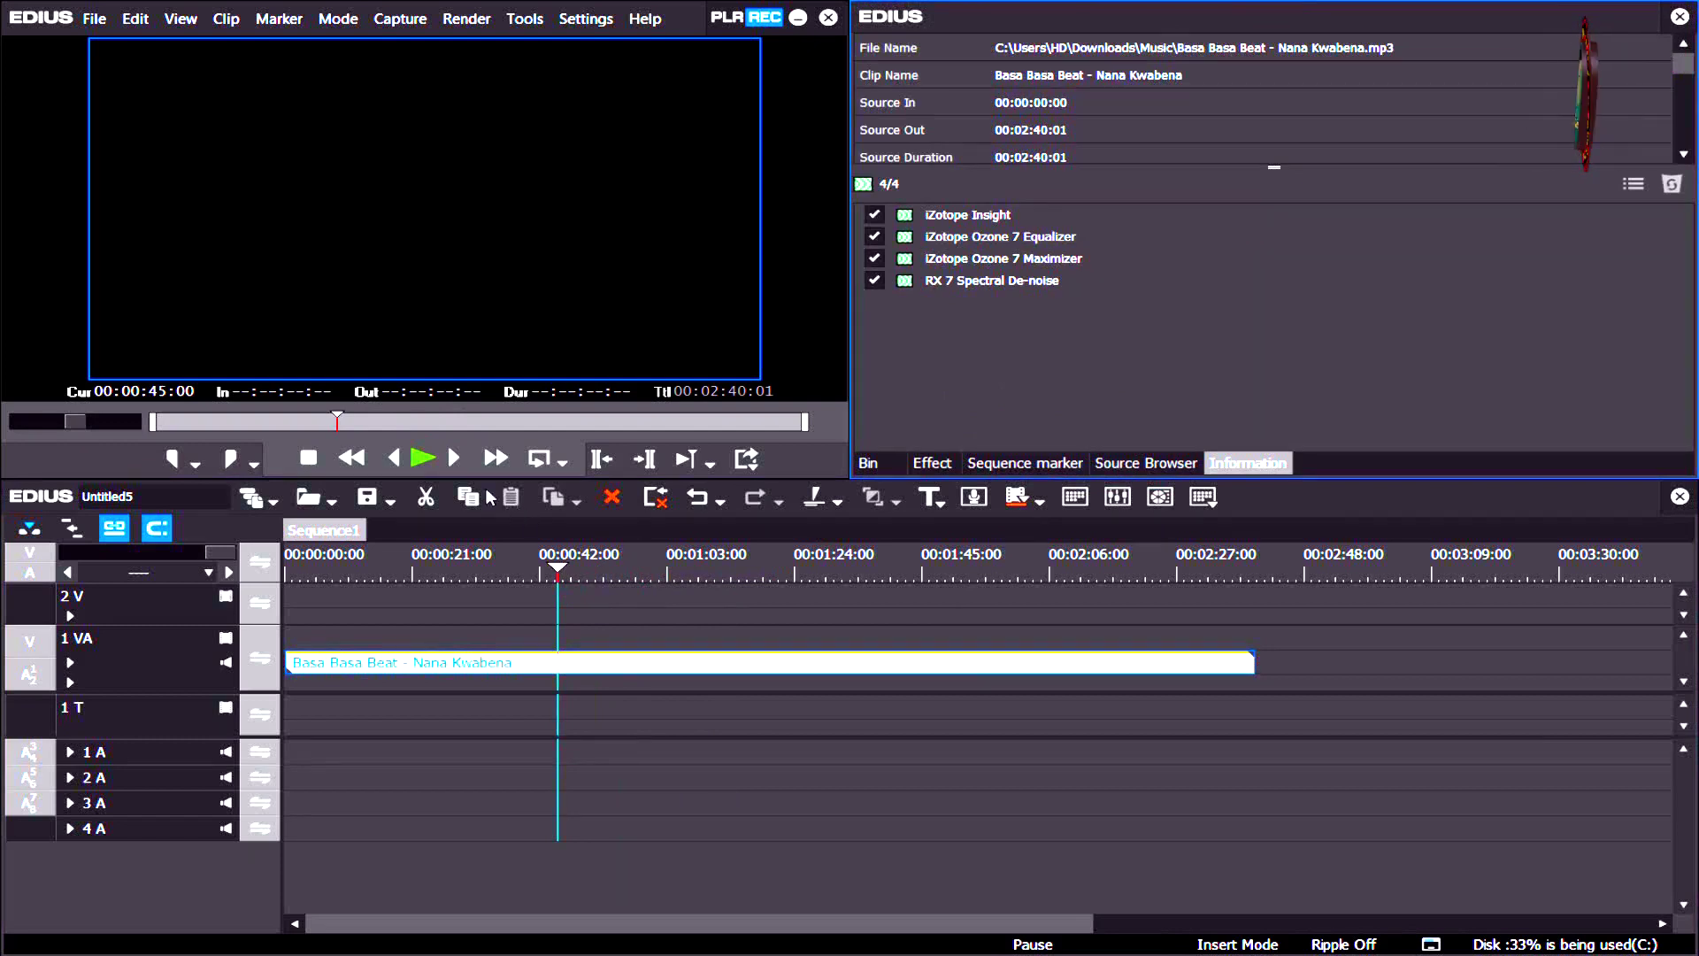
- Play the clip and open its RX 7 Spectral De-noise settings
click(425, 464)
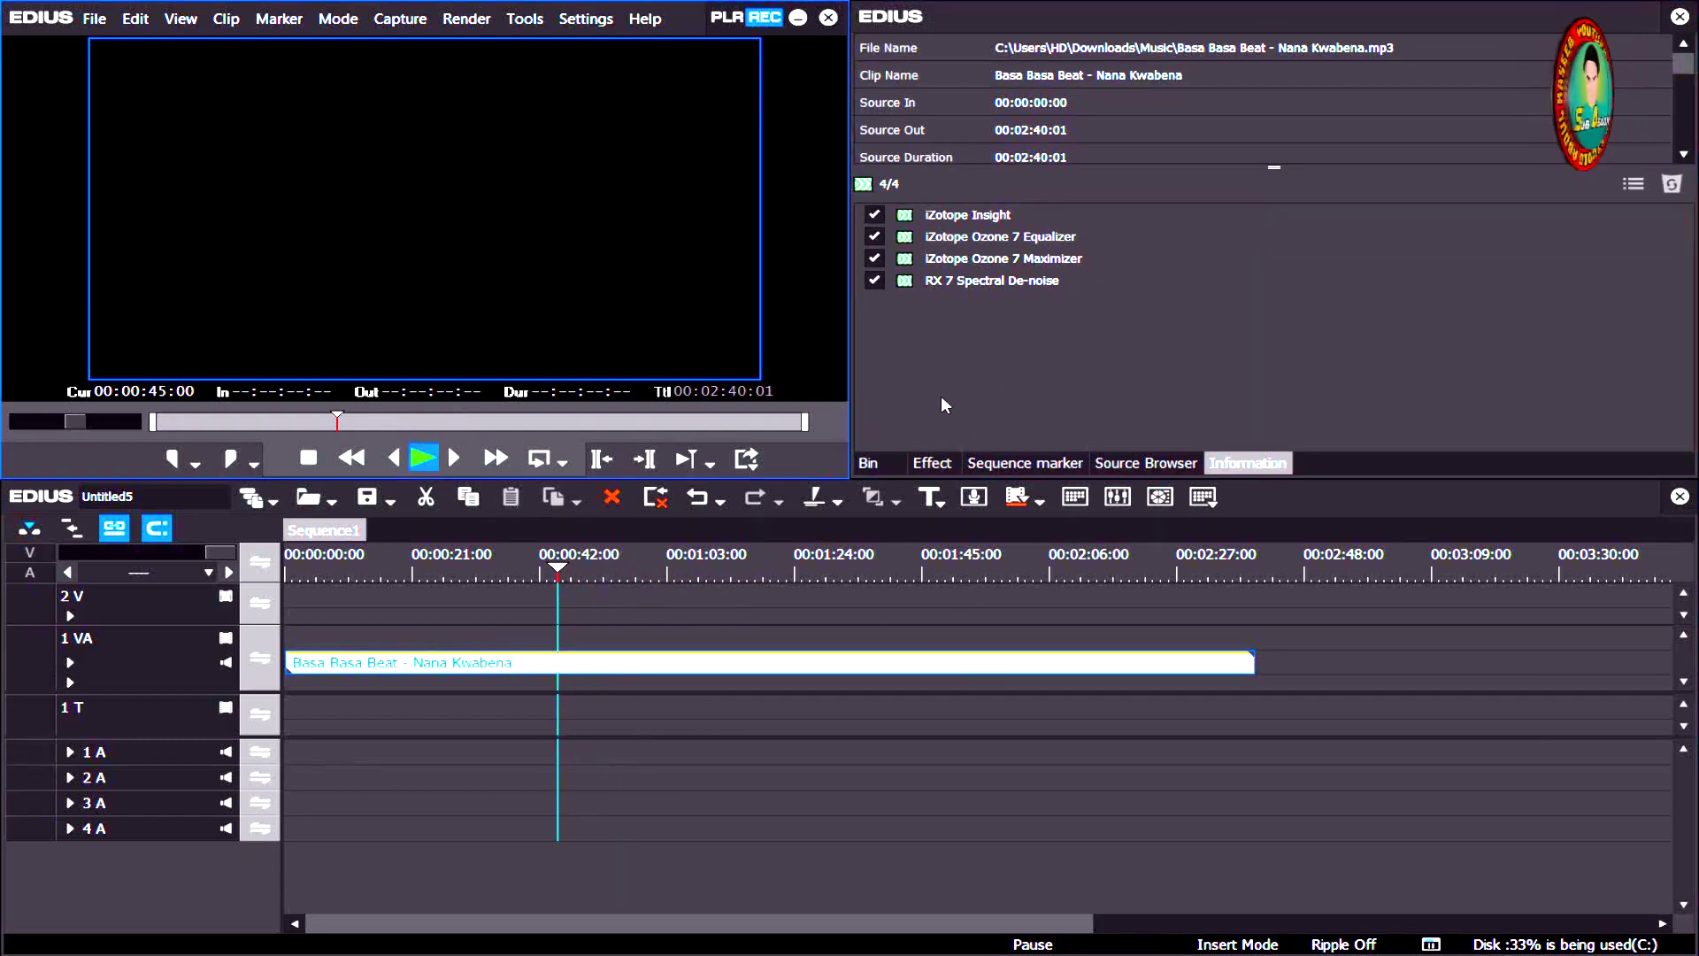
click(986, 280)
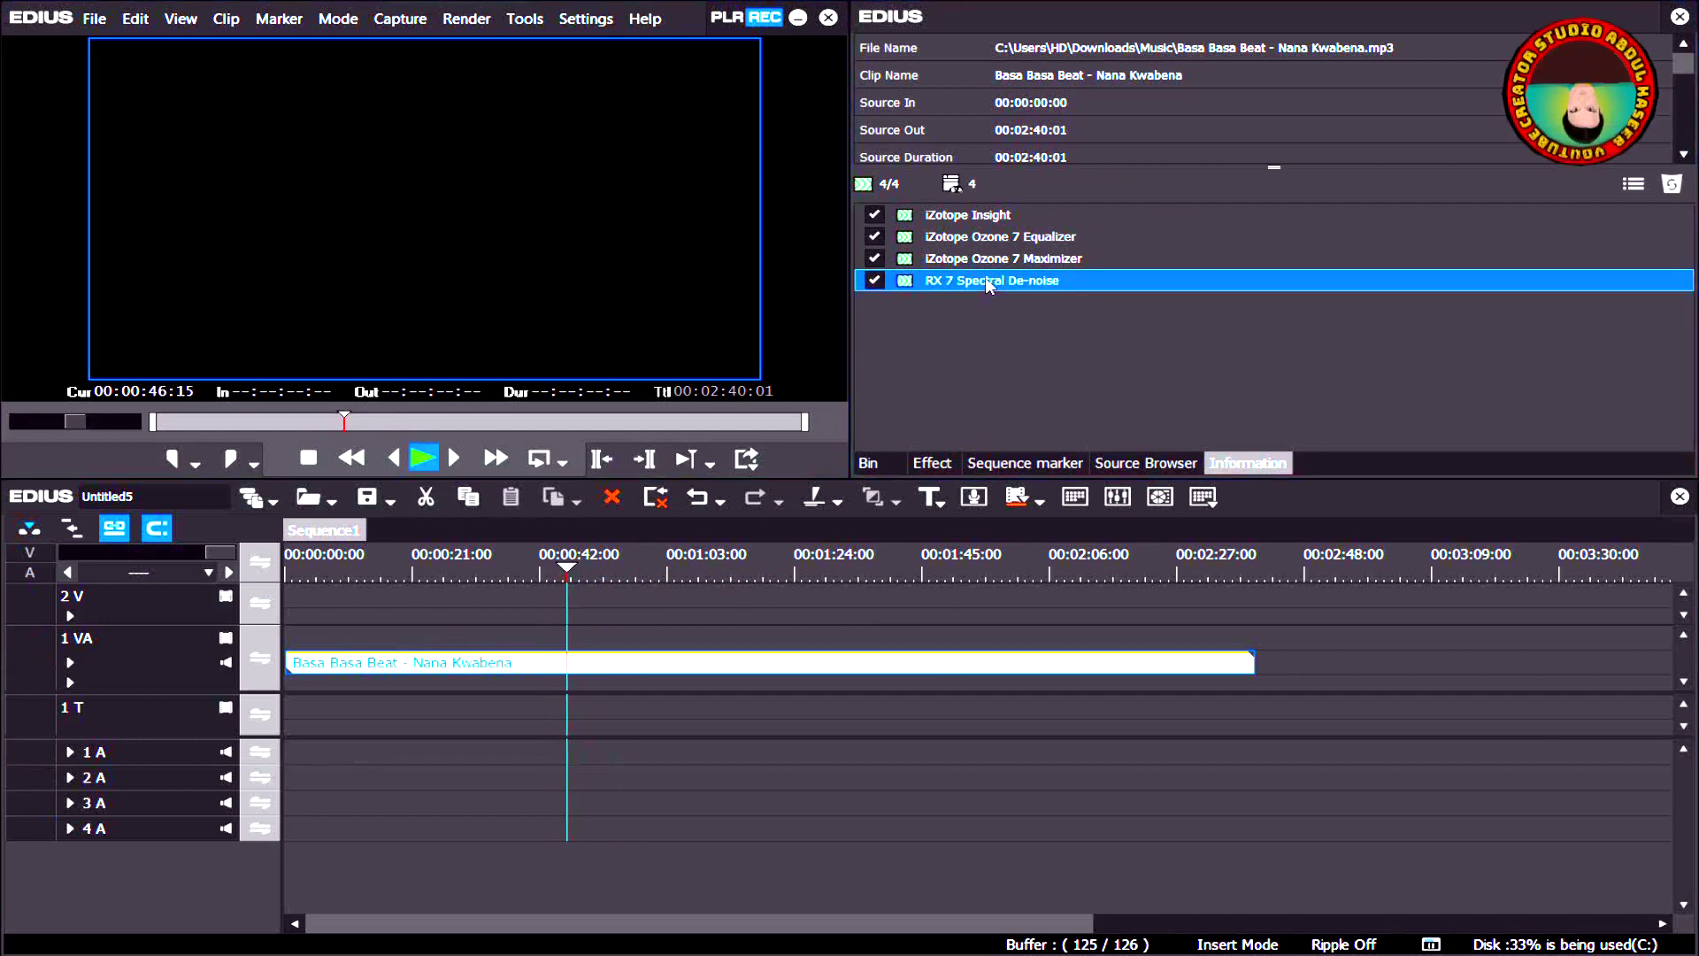
double_click(989, 282)
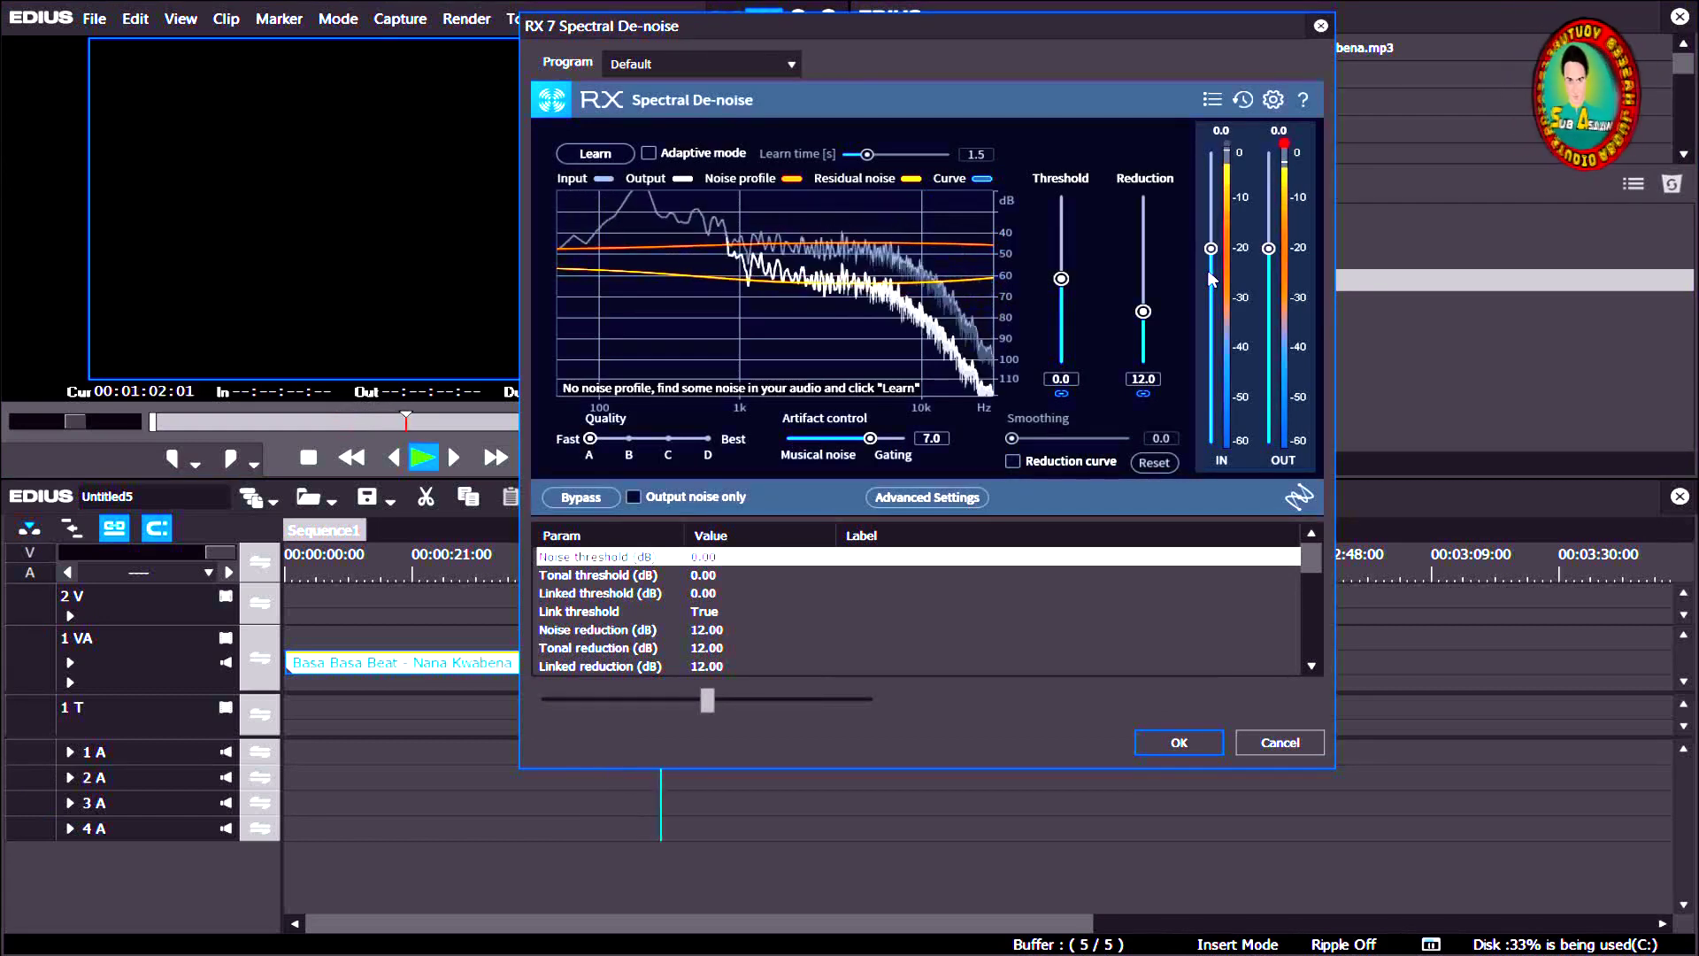
- Lower the Spectral De-noise input and output gains, and raise its threshold to about 2.9 dB
drag(1212, 249, 1214, 296)
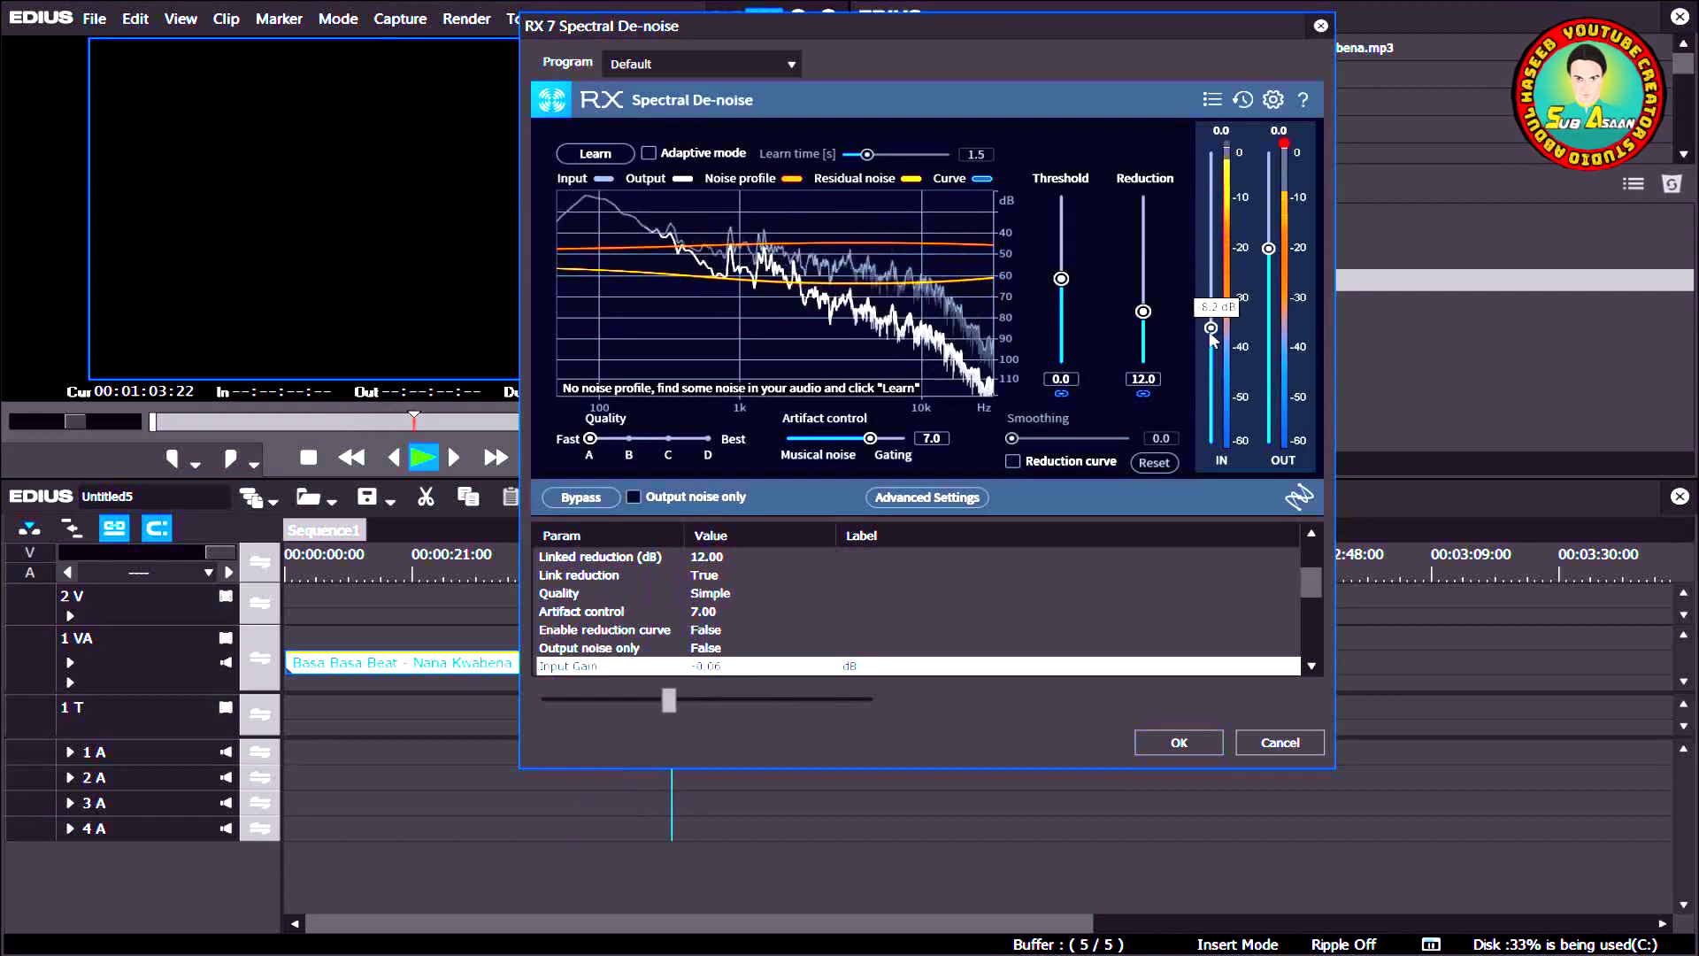
drag(1271, 252, 1270, 298)
drag(1061, 281, 1062, 244)
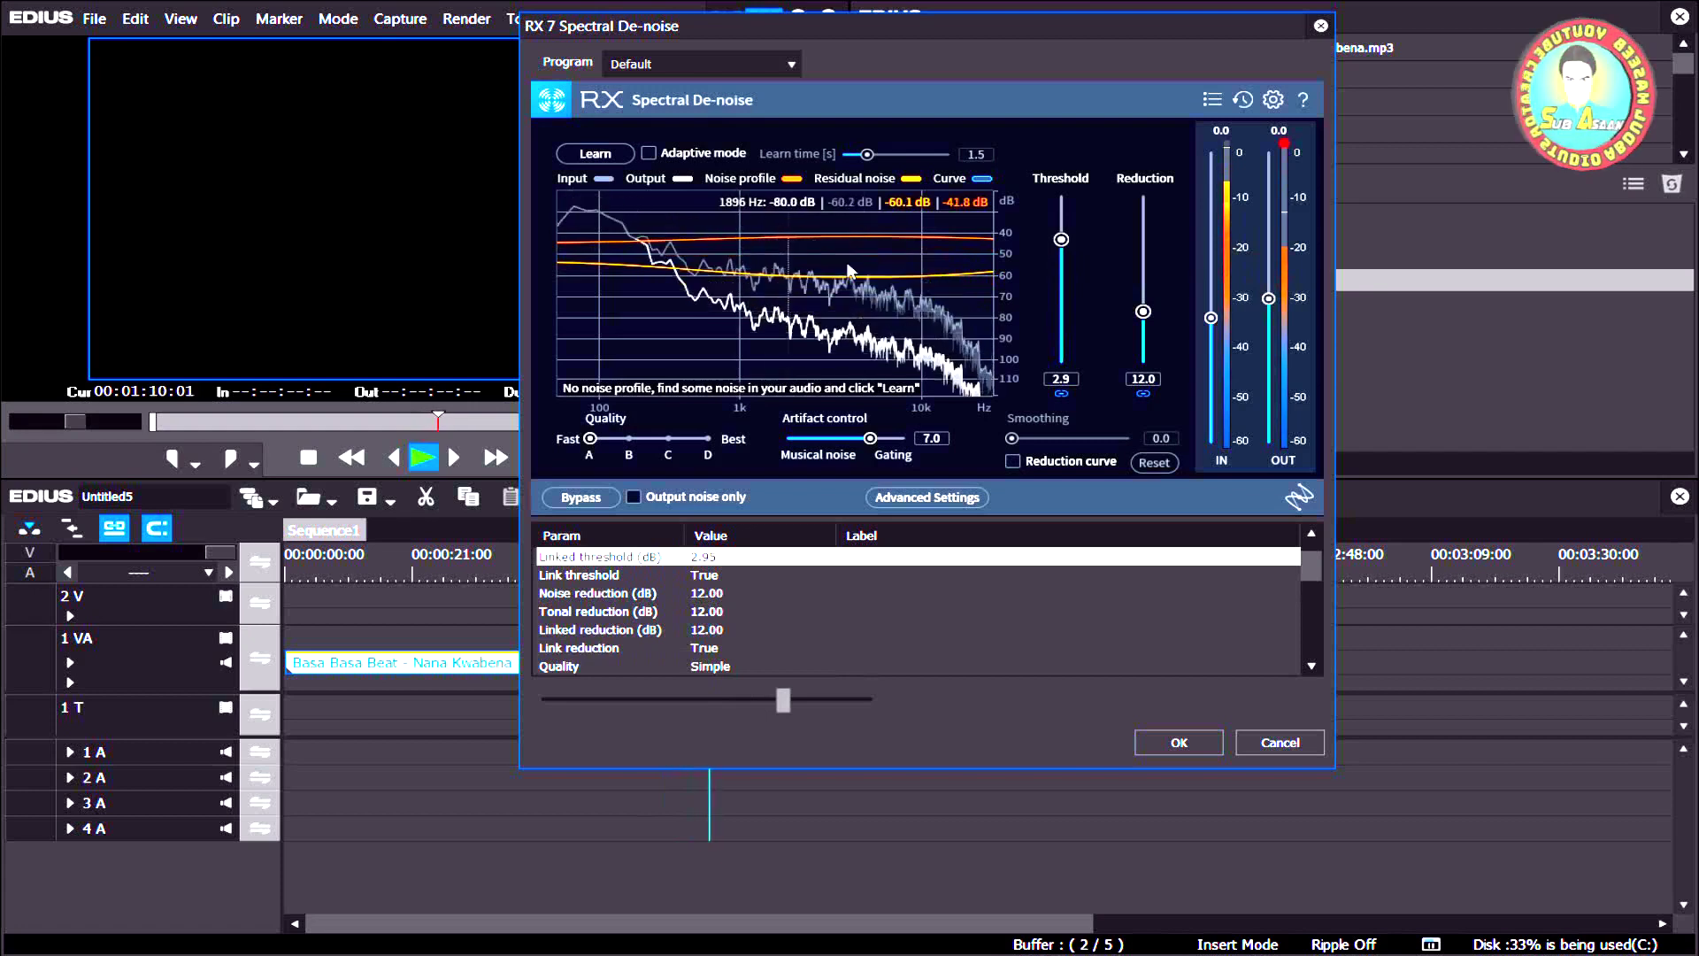
- Set the de-noise threshold to about -0.6 dB, reduction to about 24.4 dB, and input gain to about -3.1 dB, and accept the settings
drag(1061, 240, 1144, 261)
drag(1211, 320, 1212, 280)
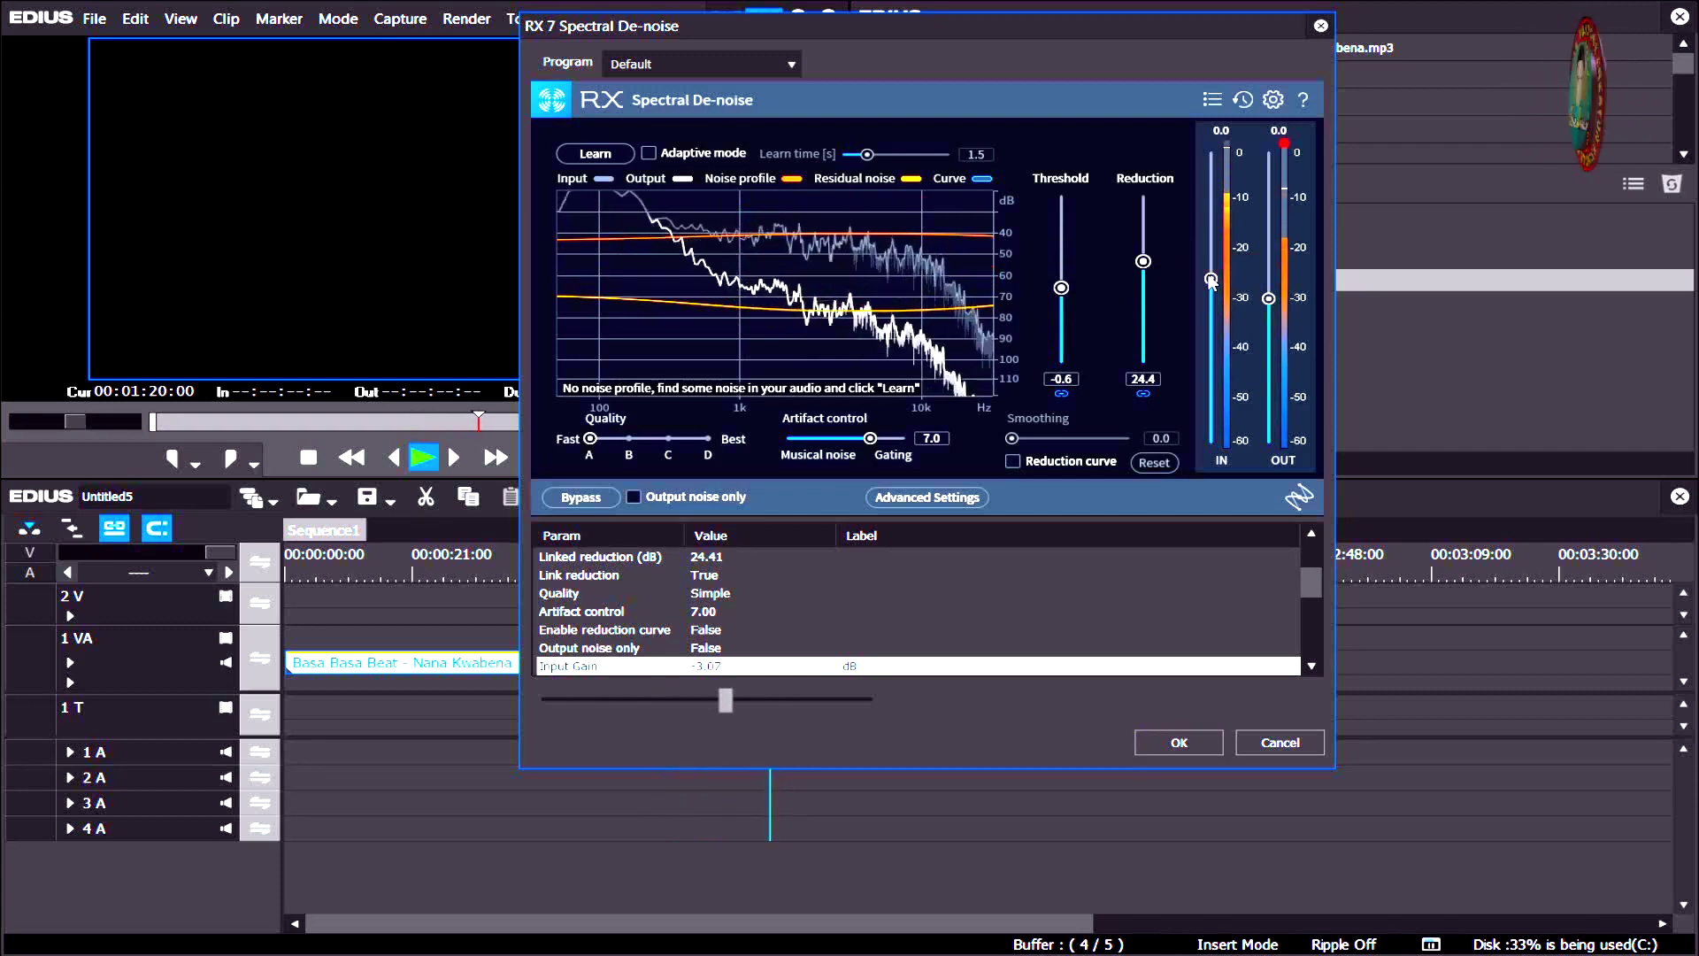
click(1179, 743)
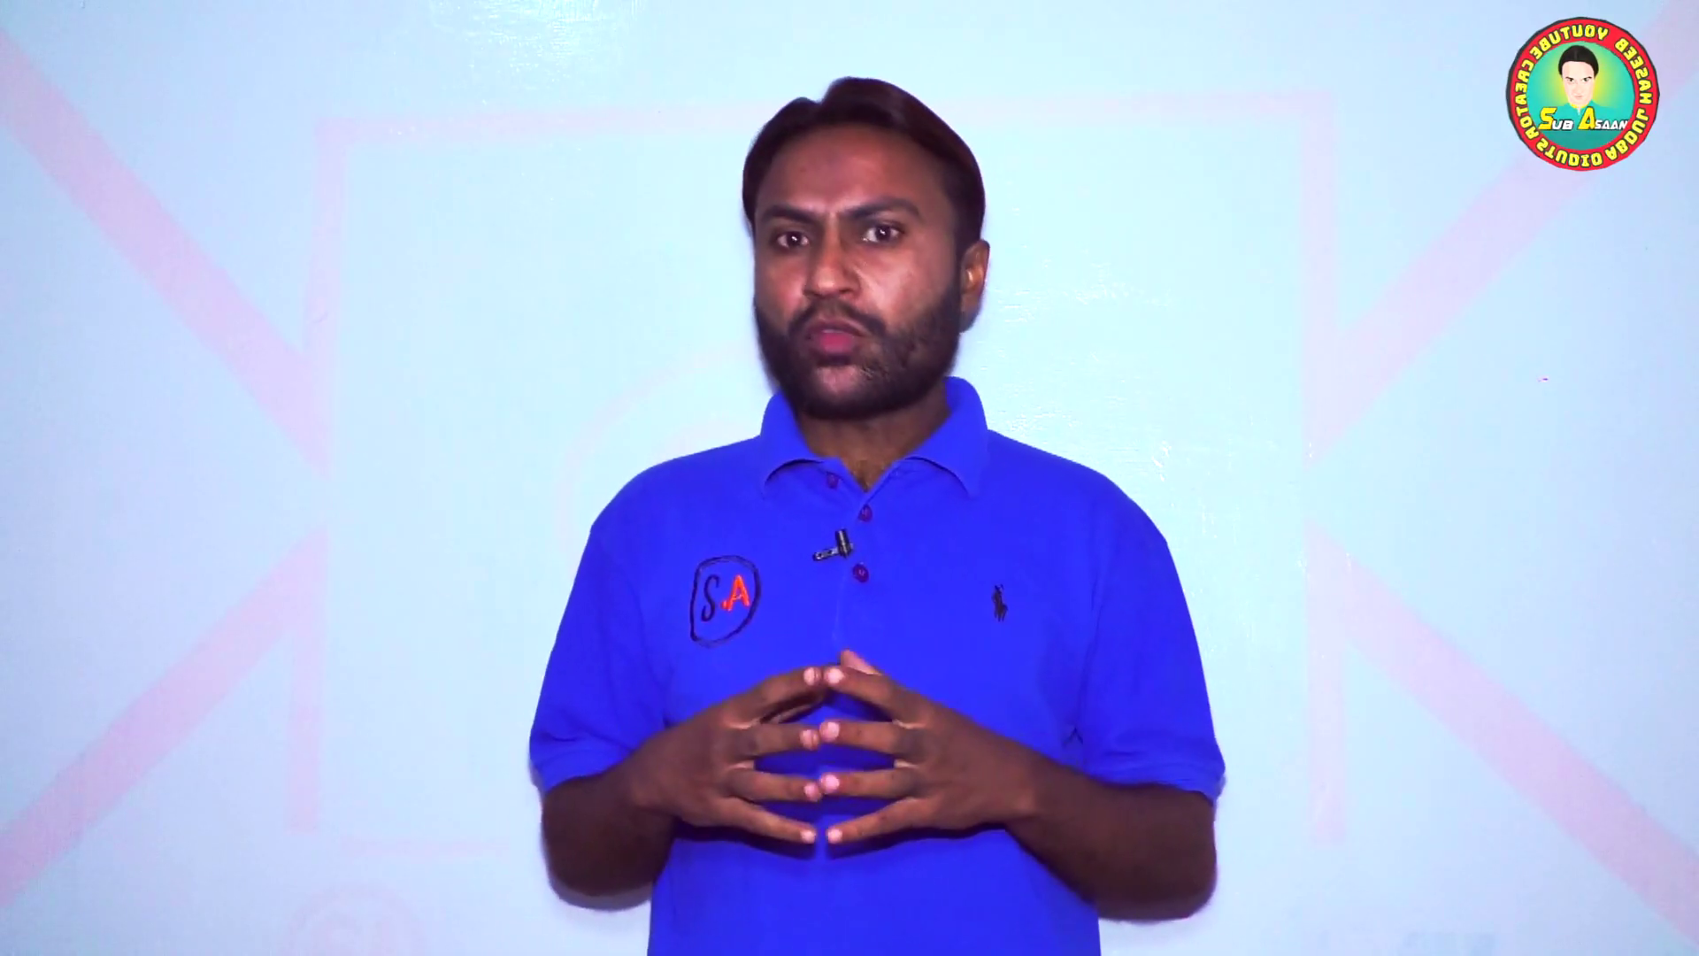